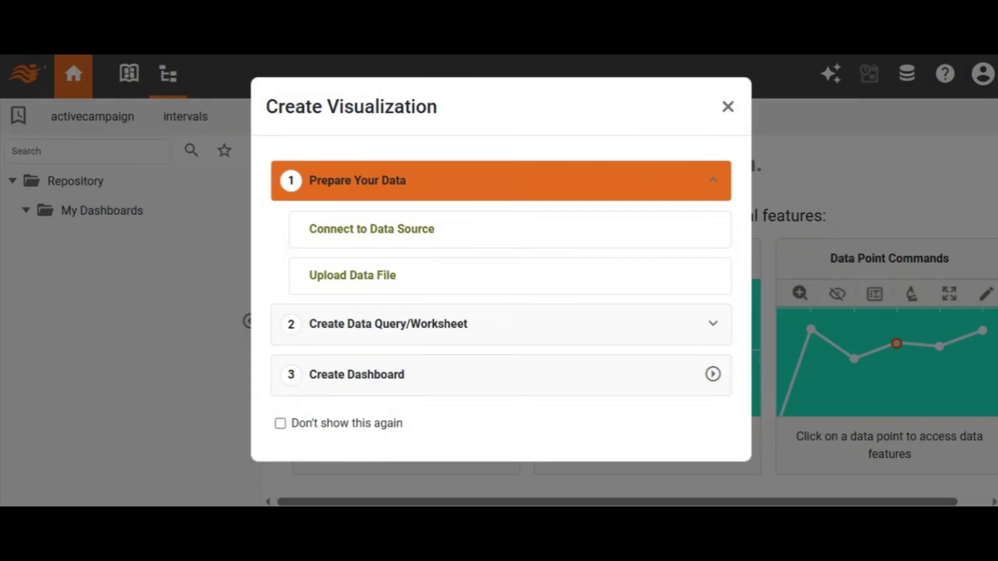
# - Start a new data source connection using the Freshsales connector
pyautogui.click(438, 233)
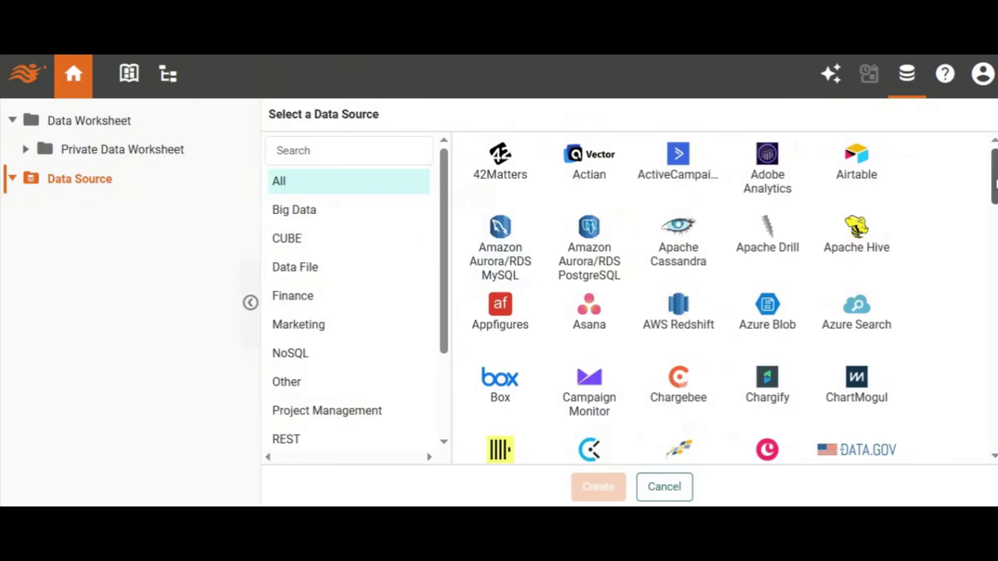
pyautogui.moveTo(994, 182); pyautogui.dragTo(995, 261)
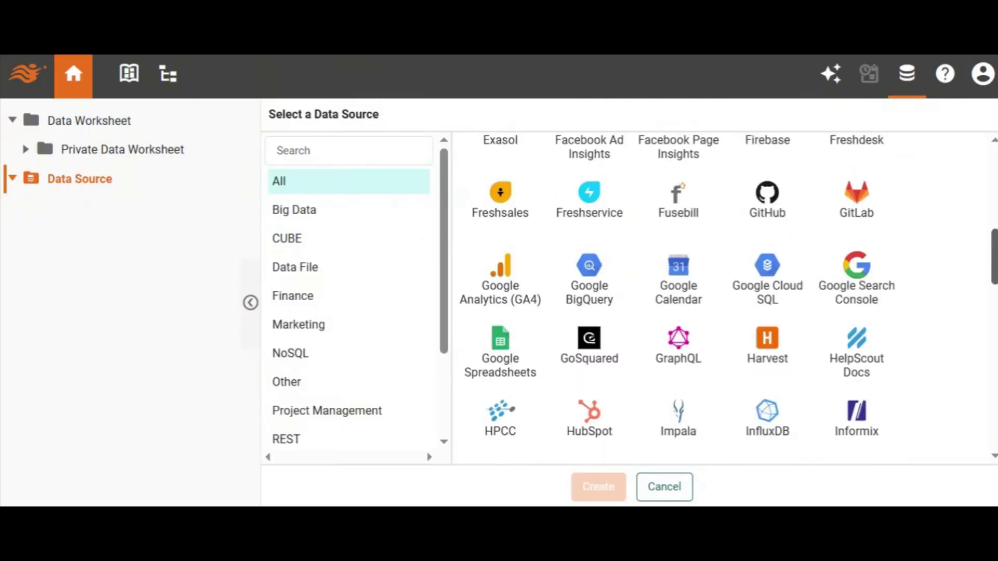
pyautogui.moveTo(994, 260); pyautogui.dragTo(995, 244)
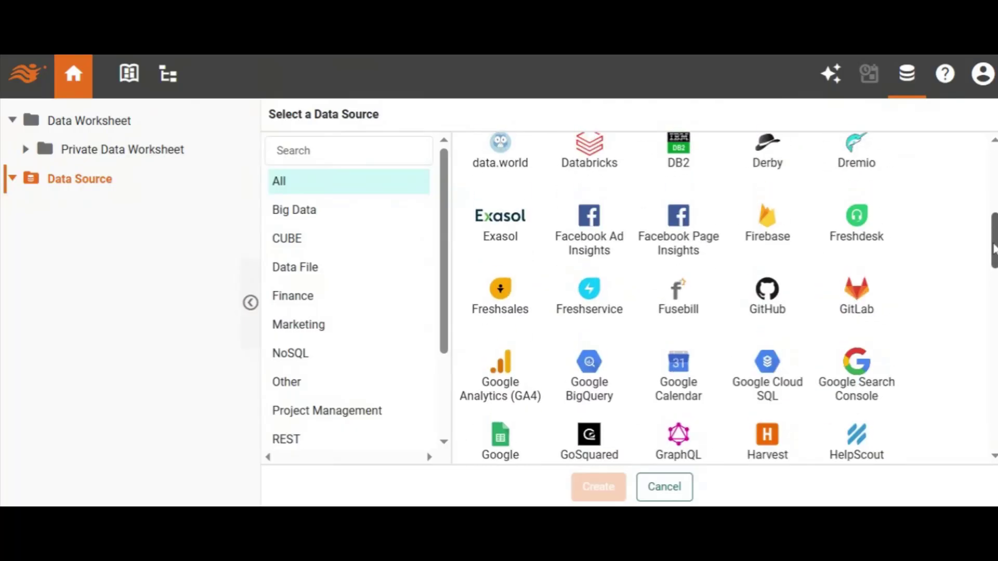
pyautogui.click(510, 300)
pyautogui.click(604, 478)
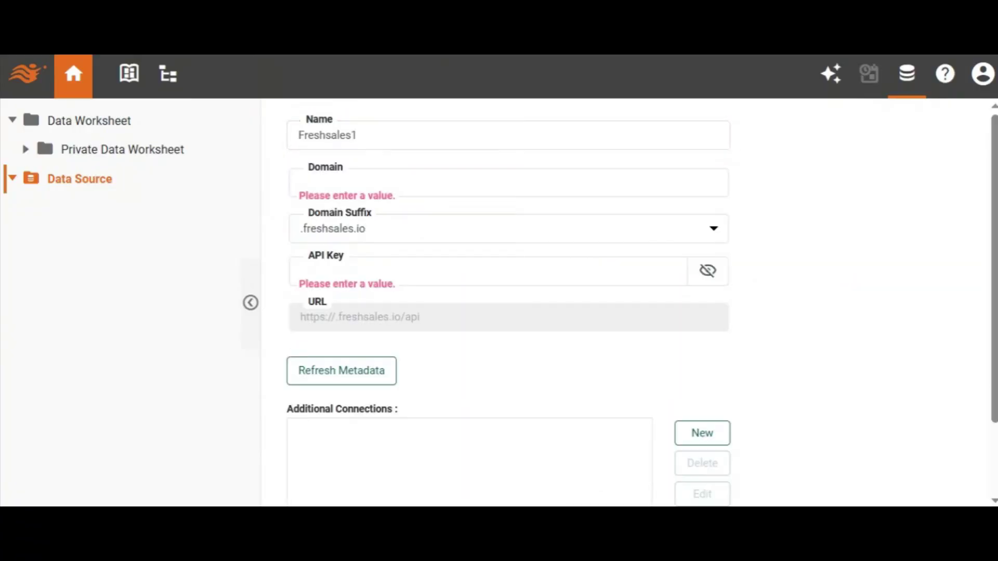
# - Set the data source's domain to thedashboardguys-org and its domain suffix to .myfreshworks.com/crm/sales
pyautogui.click(727, 193)
pyautogui.write('thedashboardguys-org')
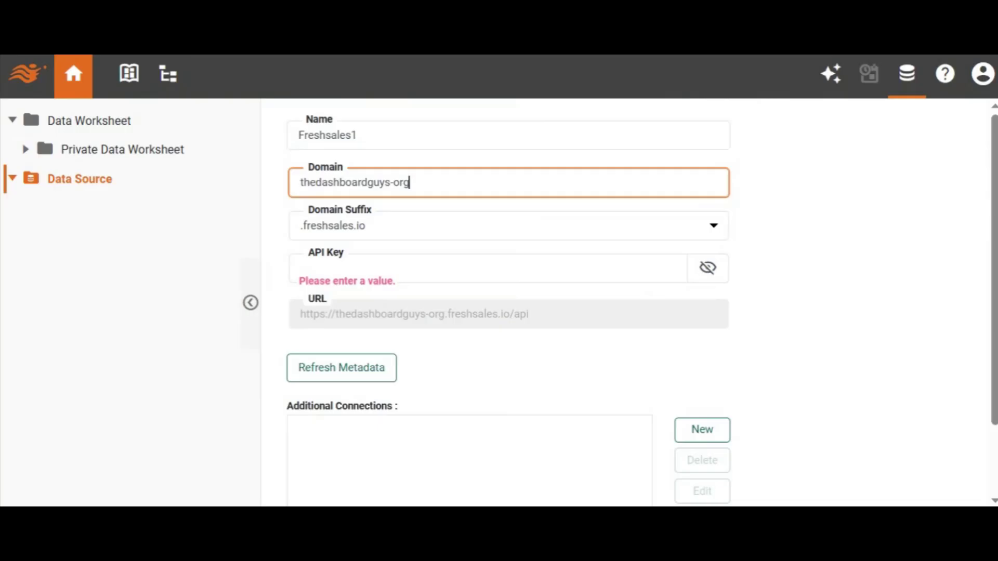
pyautogui.click(631, 224)
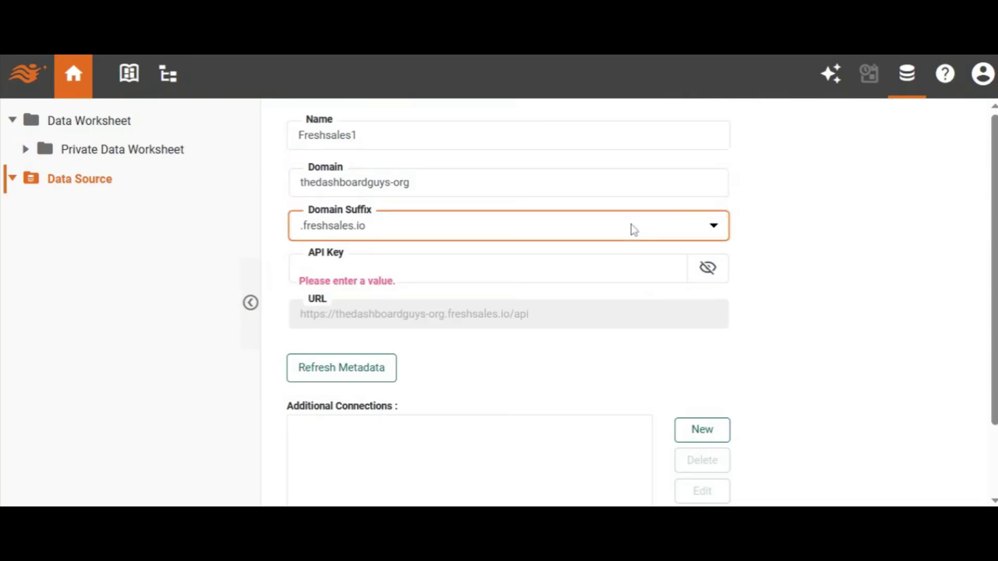
pyautogui.click(575, 248)
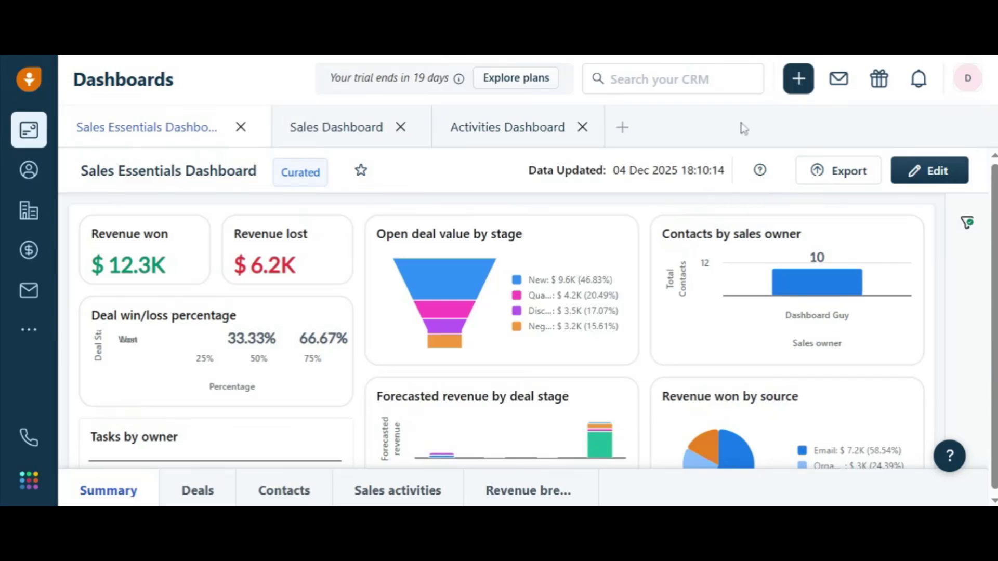
# - Switch to Freshsales, open the API section of the personal settings, complete the robot check and copy the CRM API key
pyautogui.click(967, 86)
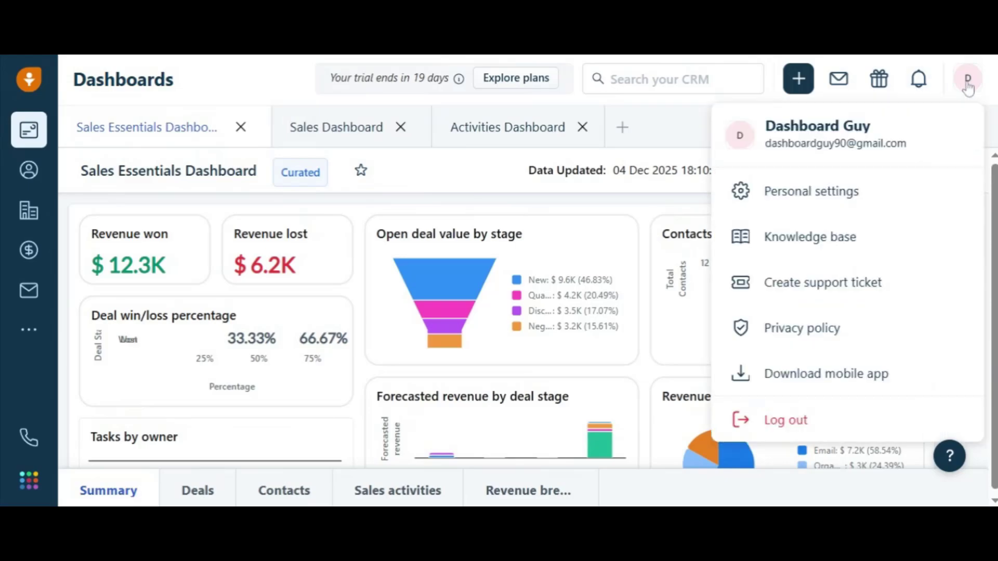
pyautogui.click(809, 193)
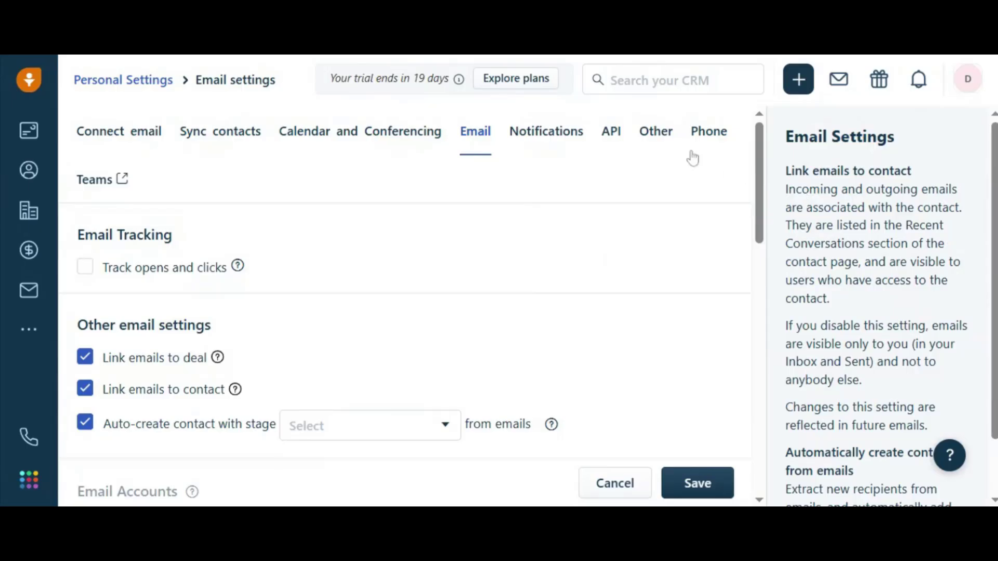
pyautogui.click(611, 133)
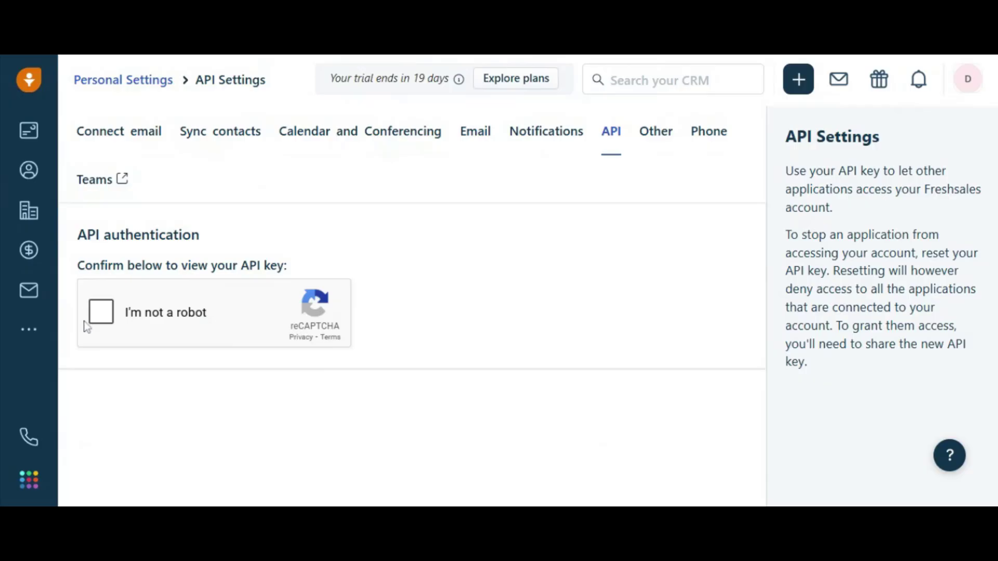
pyautogui.click(102, 317)
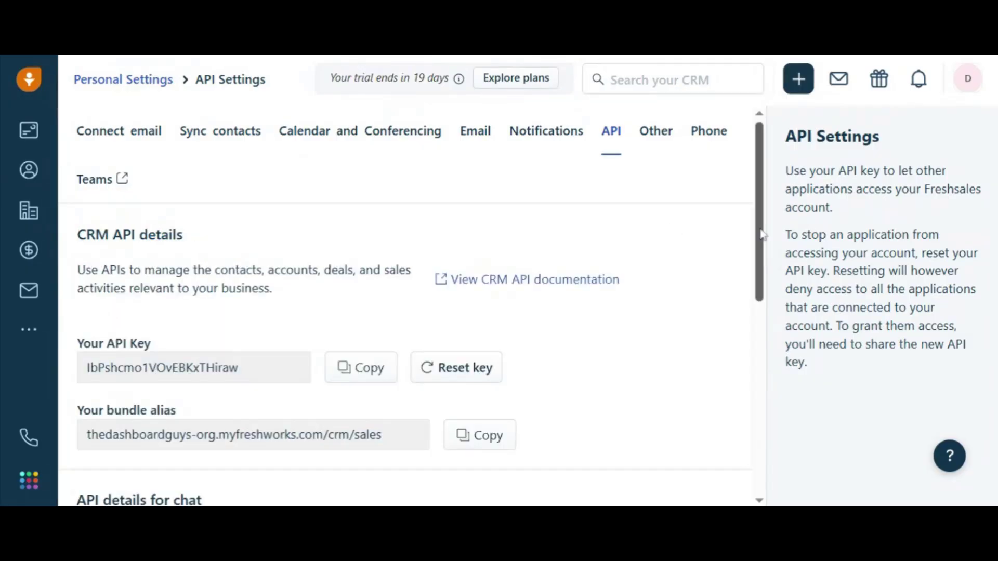
pyautogui.scroll(-2, 422, 308)
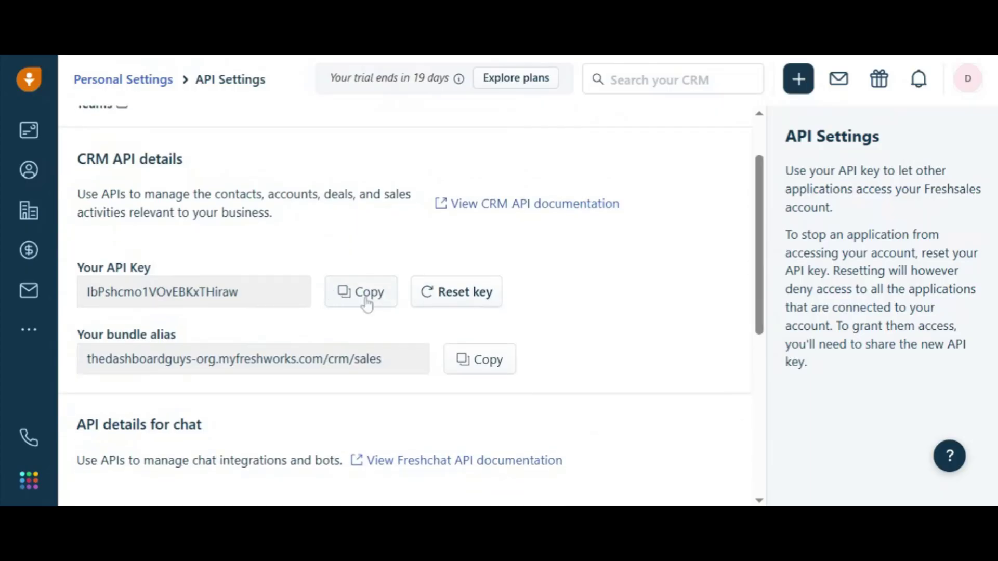
pyautogui.click(367, 302)
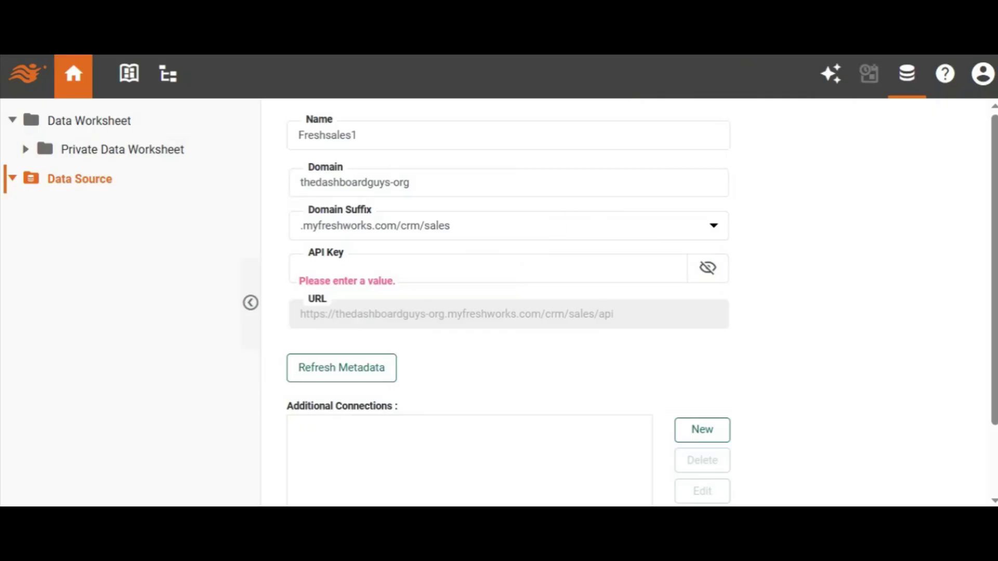
# - Back in the data source form, paste the API key and save the Freshsales1 data source
pyautogui.click(520, 268)
pyautogui.hotkey('ctrl', 'v')
pyautogui.scroll(-2, 689, 428)
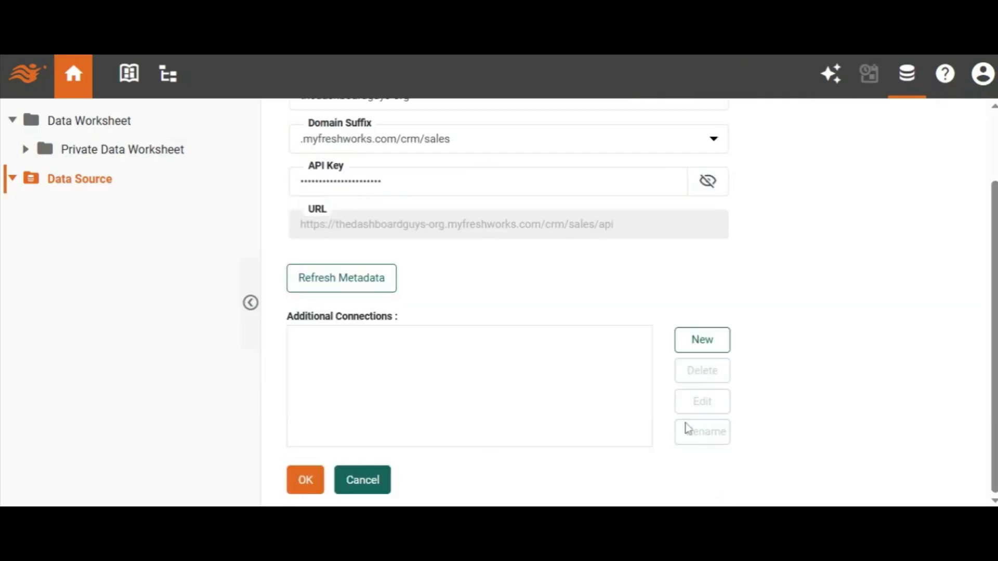
pyautogui.click(318, 484)
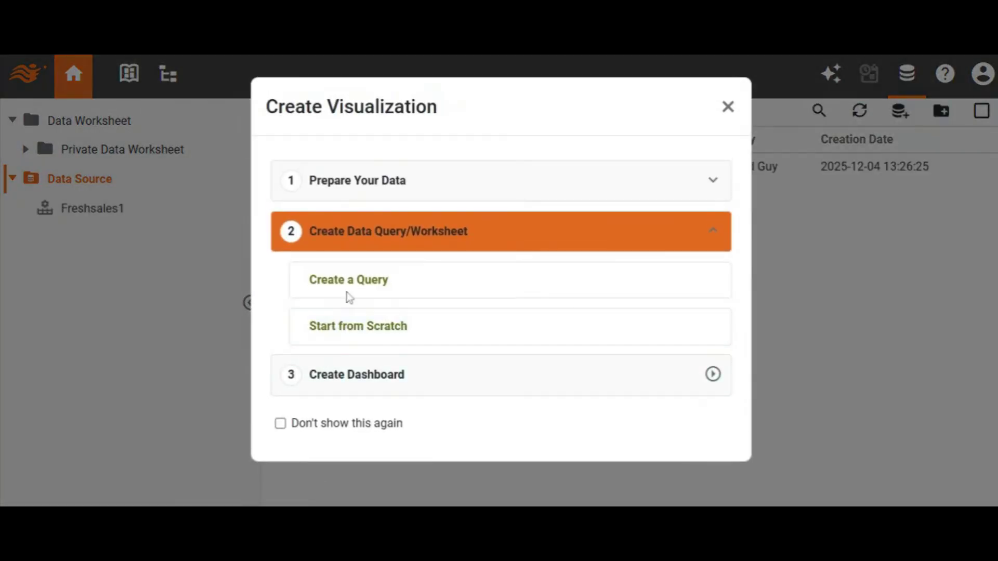
# - Create a Freshsales1 query in a new data worksheet and set its endpoint to Contacts
pyautogui.click(361, 285)
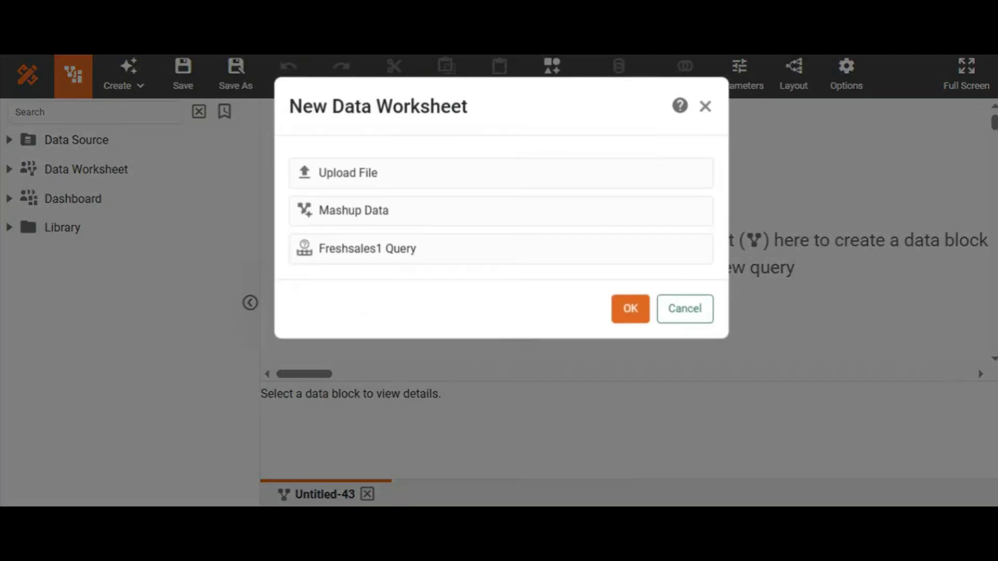
pyautogui.doubleClick(447, 253)
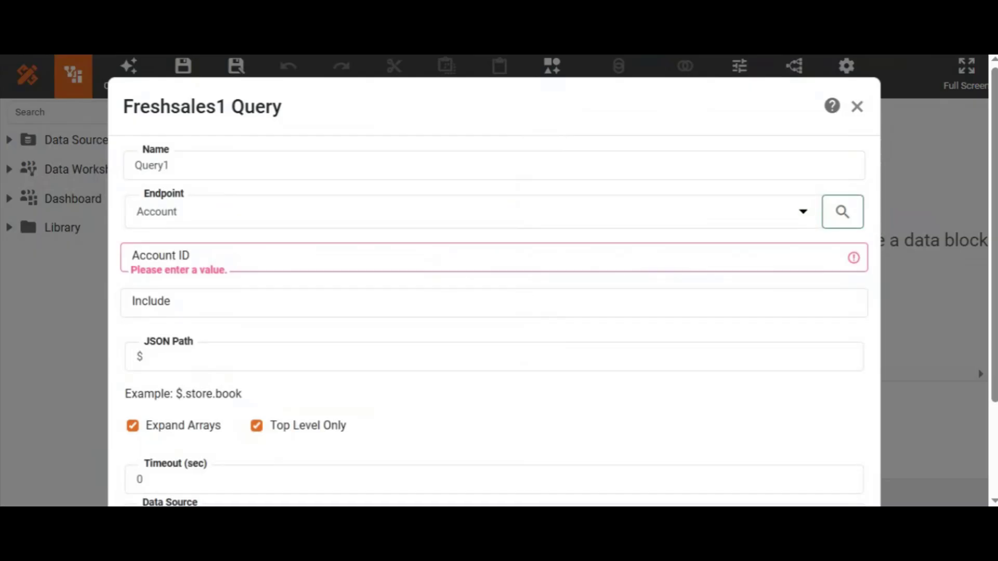
pyautogui.click(384, 220)
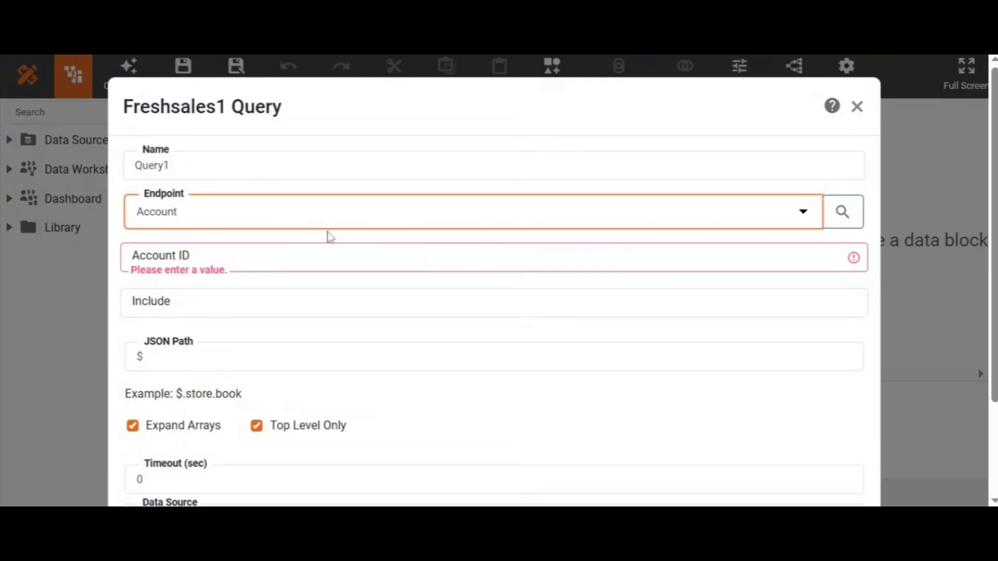
pyautogui.click(185, 459)
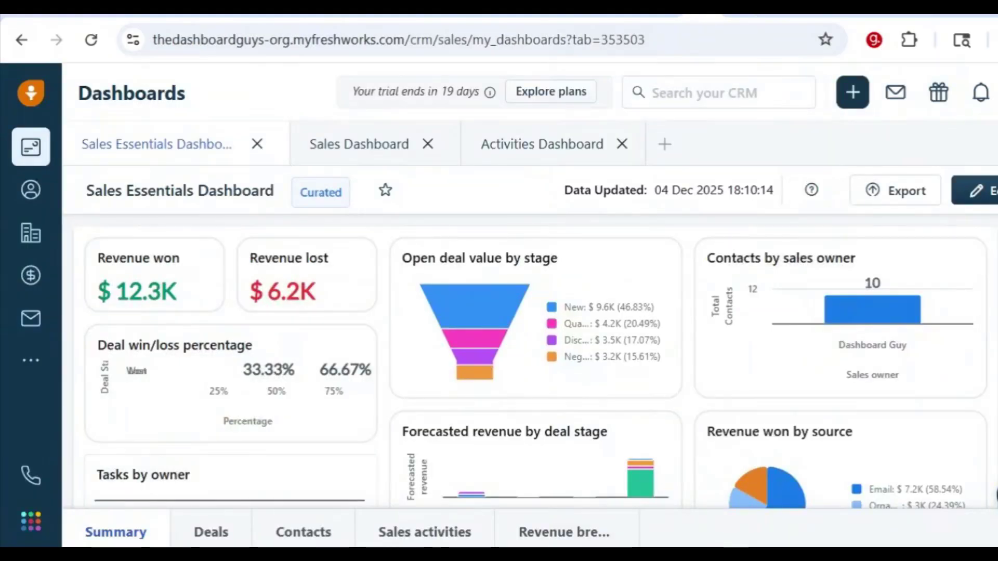
# - Copy the view ID from the URL of the Freshsales contacts page and paste it as the query's View ID
pyautogui.click(31, 192)
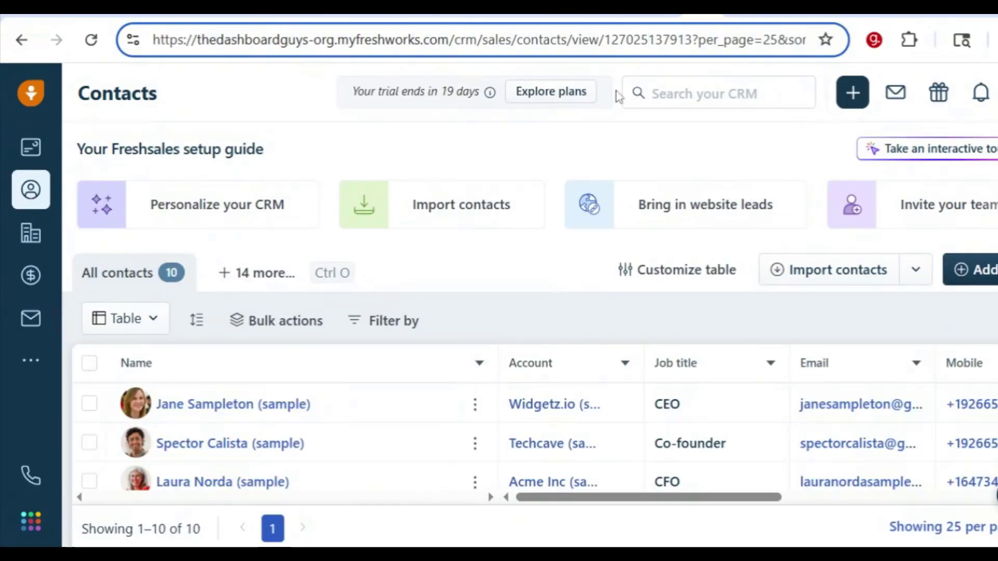
pyautogui.moveTo(602, 39); pyautogui.dragTo(692, 40)
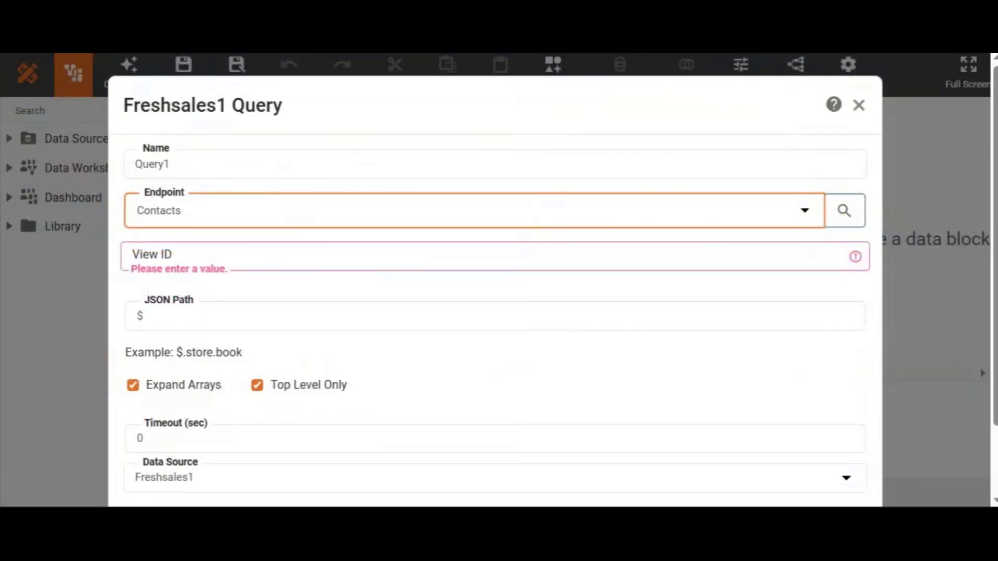
pyautogui.click(325, 257)
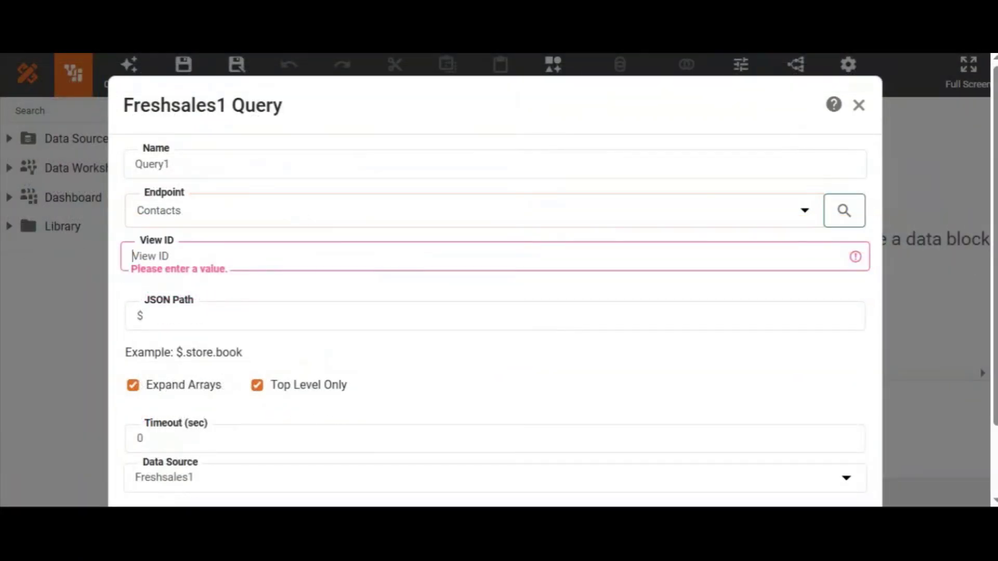
pyautogui.hotkey('ctrl', 'v')
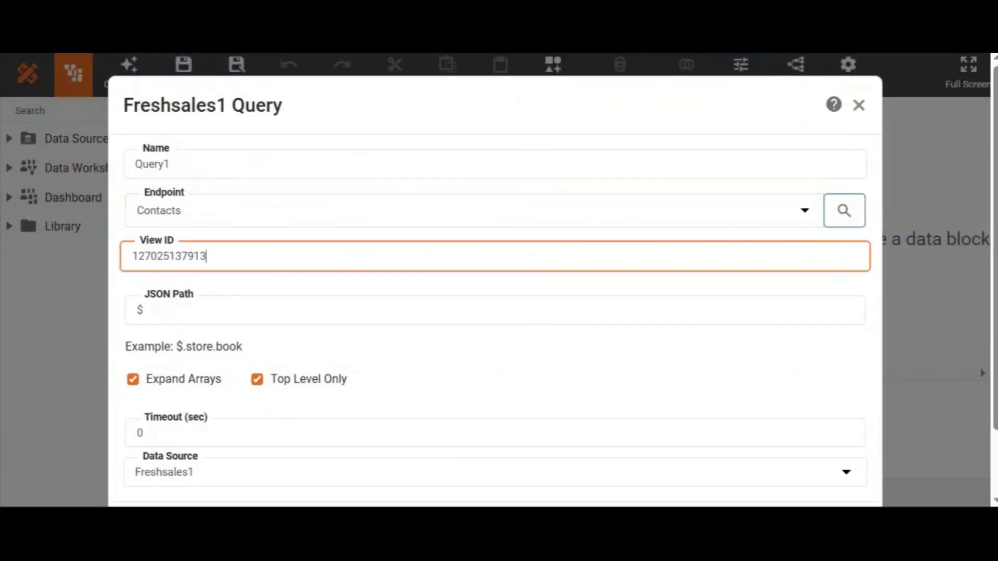
# - Confirm the contacts query and save the data worksheet as Freshsales under Private Data Worksheet
pyautogui.click(988, 193)
pyautogui.scroll(-2, 819, 454)
pyautogui.click(784, 454)
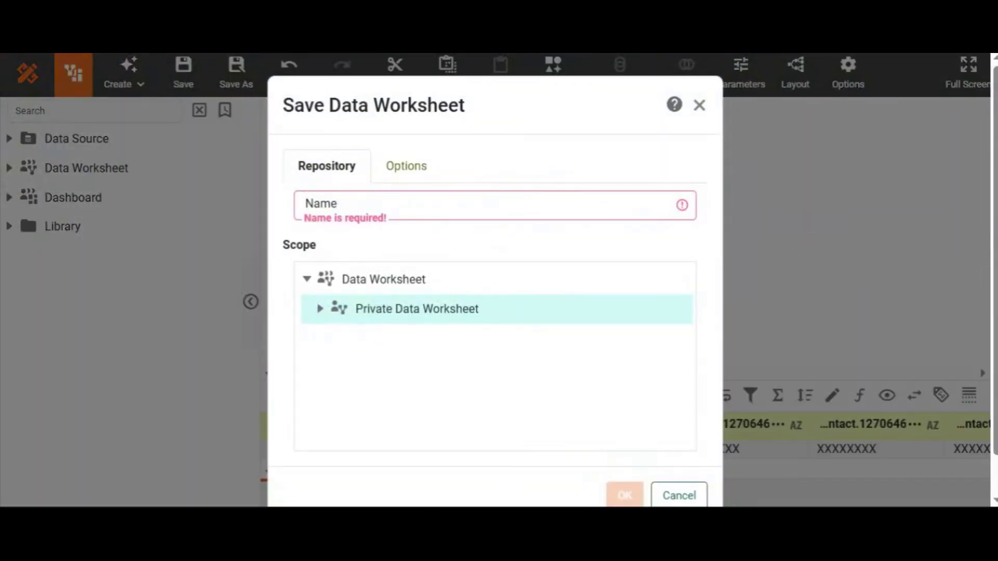
pyautogui.write('Freshsales')
pyautogui.click(624, 496)
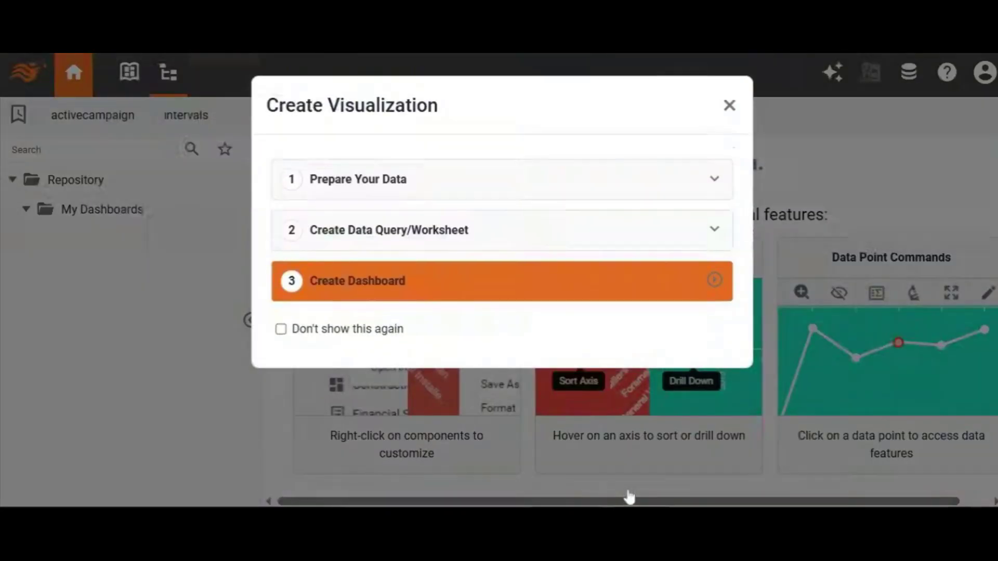
# - Create an empty dashboard without a recommended visualization and save it as Freshsales under Private Dashboard
pyautogui.click(378, 294)
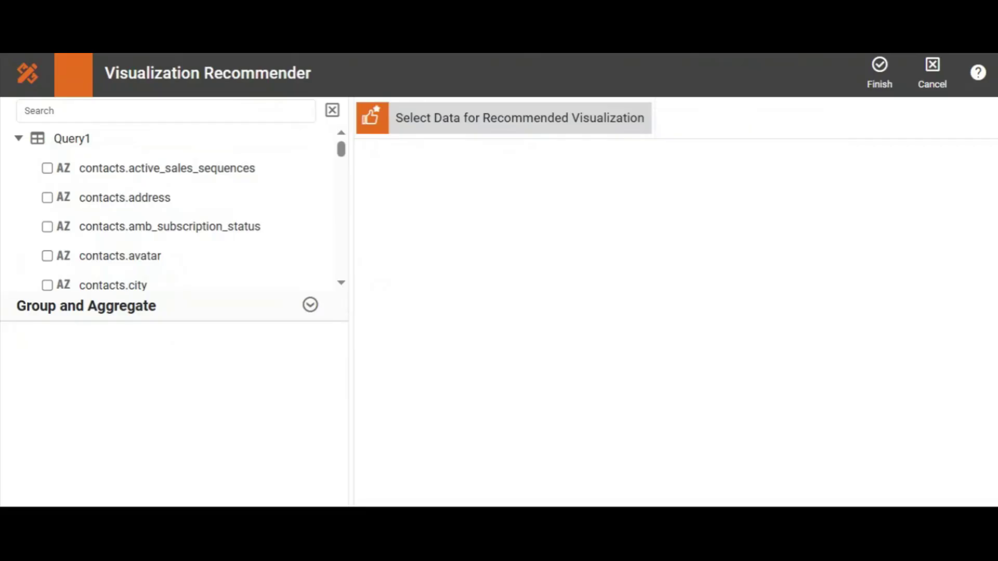
pyautogui.click(875, 70)
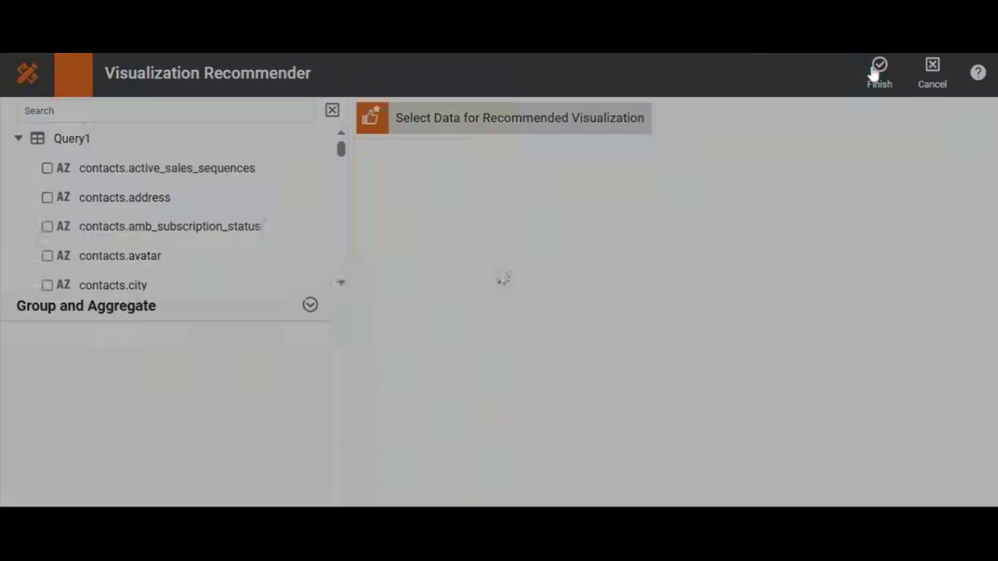
pyautogui.click(925, 84)
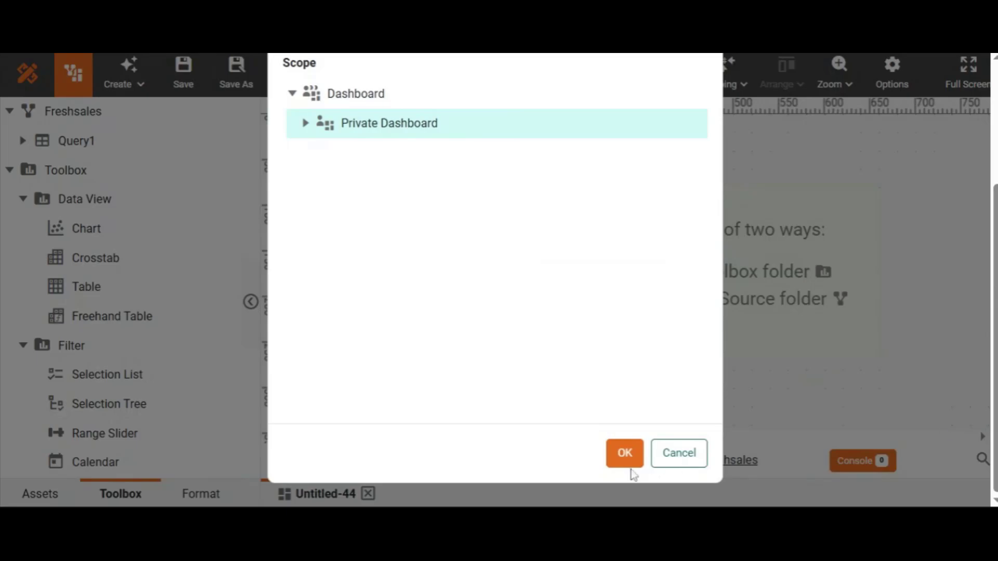
pyautogui.click(628, 457)
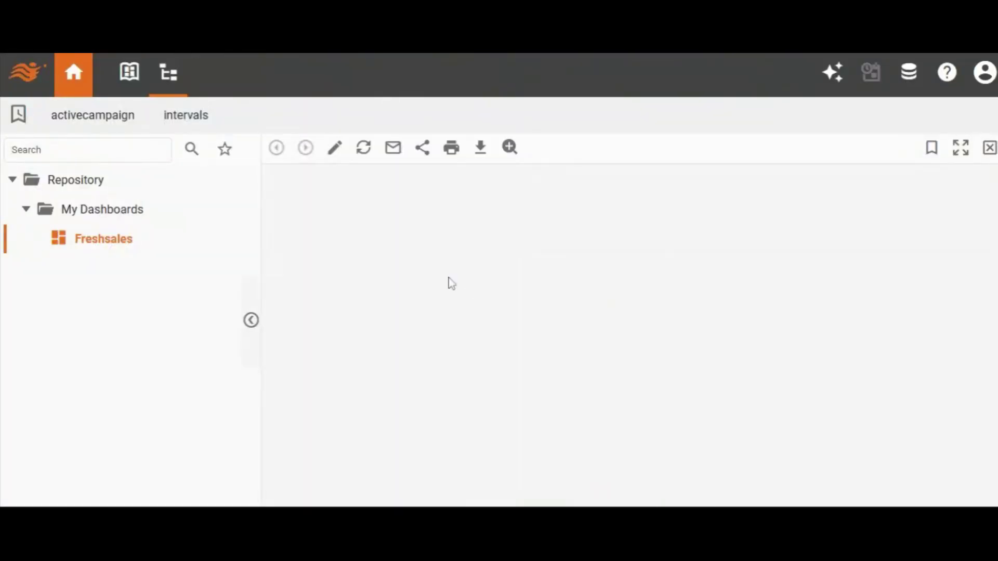
# - Open the Freshsales dashboard for editing, add a chart to the canvas's upper-left corner and shrink it slightly
pyautogui.click(335, 149)
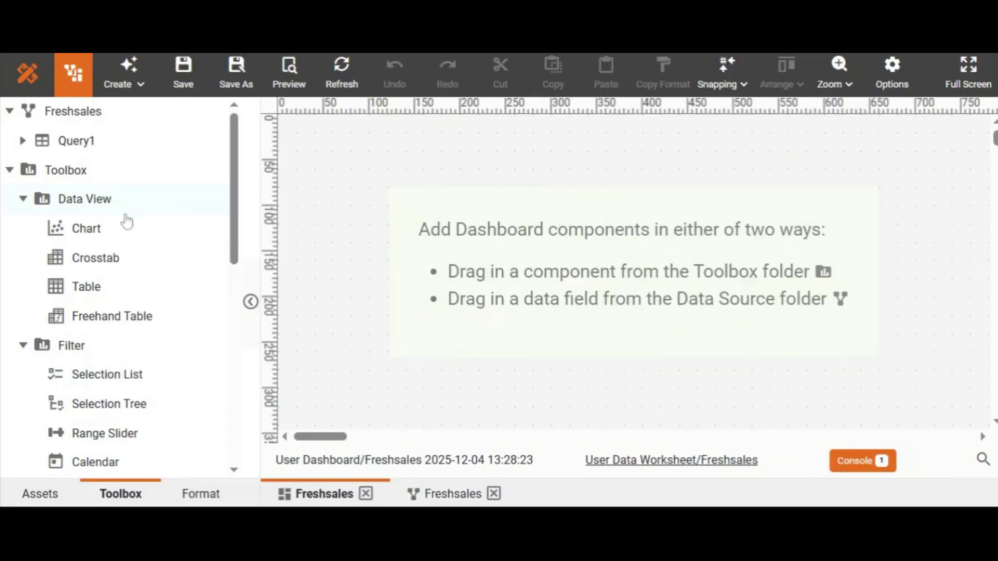
pyautogui.moveTo(121, 231); pyautogui.dragTo(467, 197)
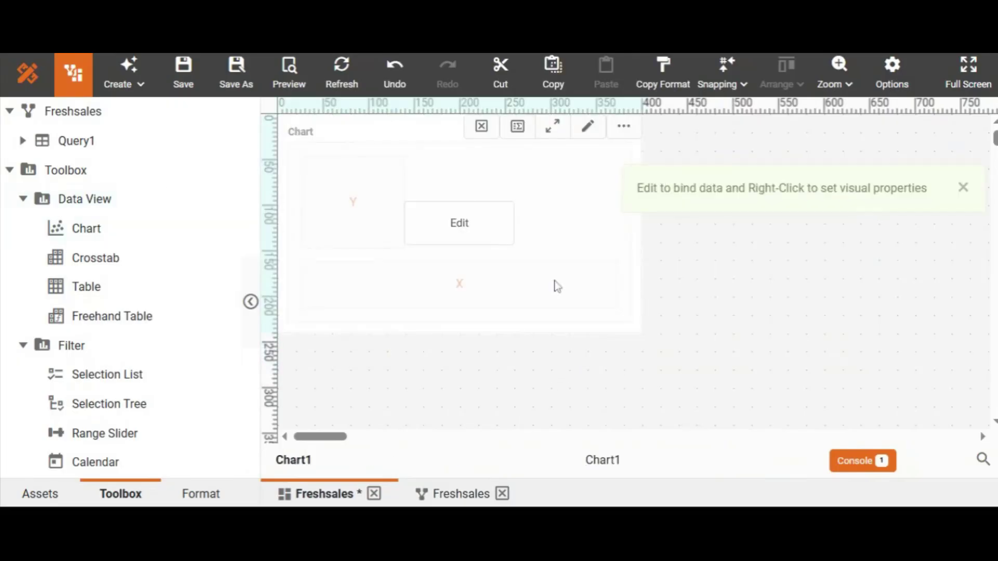
pyautogui.moveTo(468, 334); pyautogui.dragTo(464, 322)
pyautogui.click(656, 200)
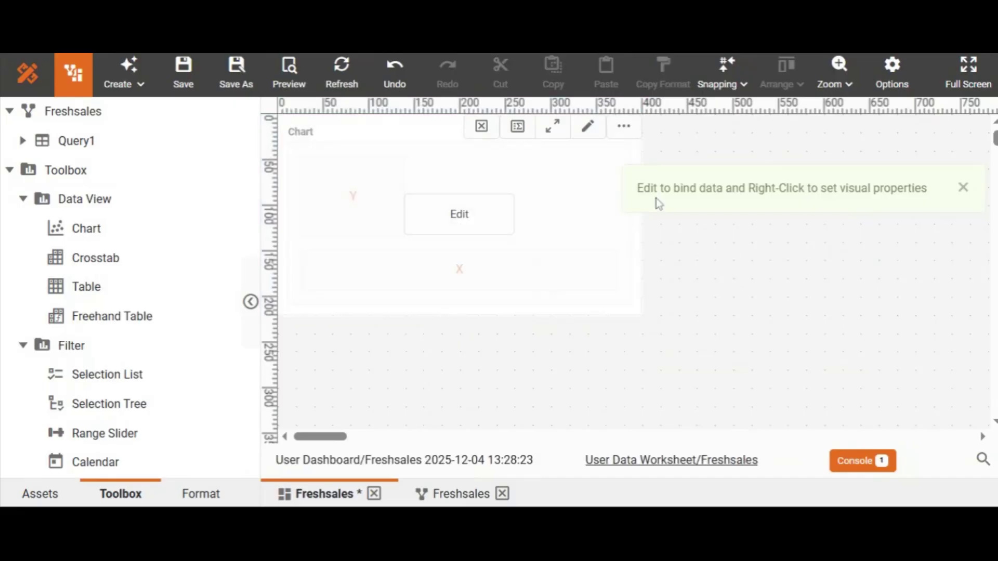
pyautogui.click(962, 187)
pyautogui.click(619, 218)
pyautogui.moveTo(645, 208); pyautogui.dragTo(625, 212)
# - Open the chart in the full editor, search its columns for "id" and convert the contacts.id dimension to a measure
pyautogui.click(448, 233)
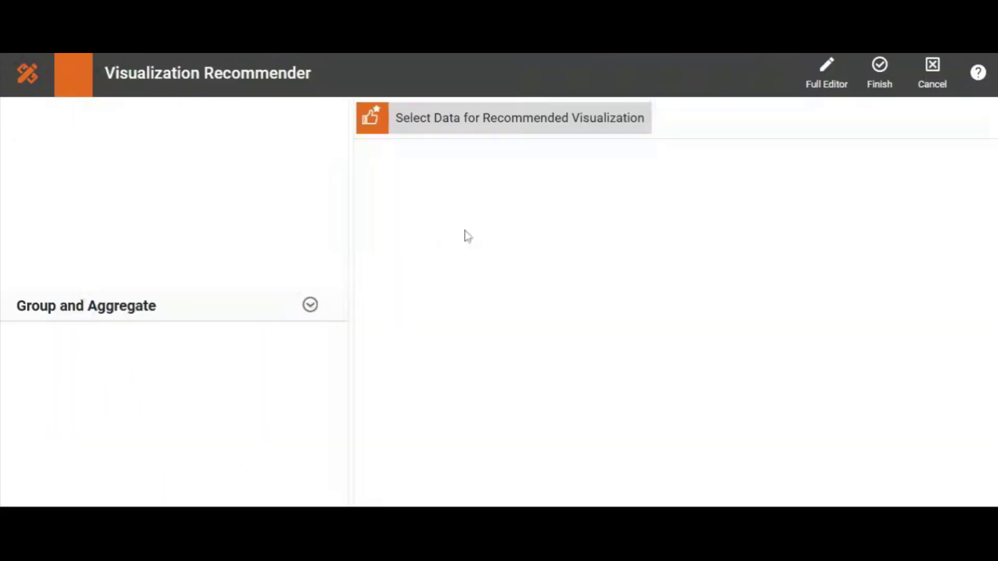
pyautogui.click(829, 78)
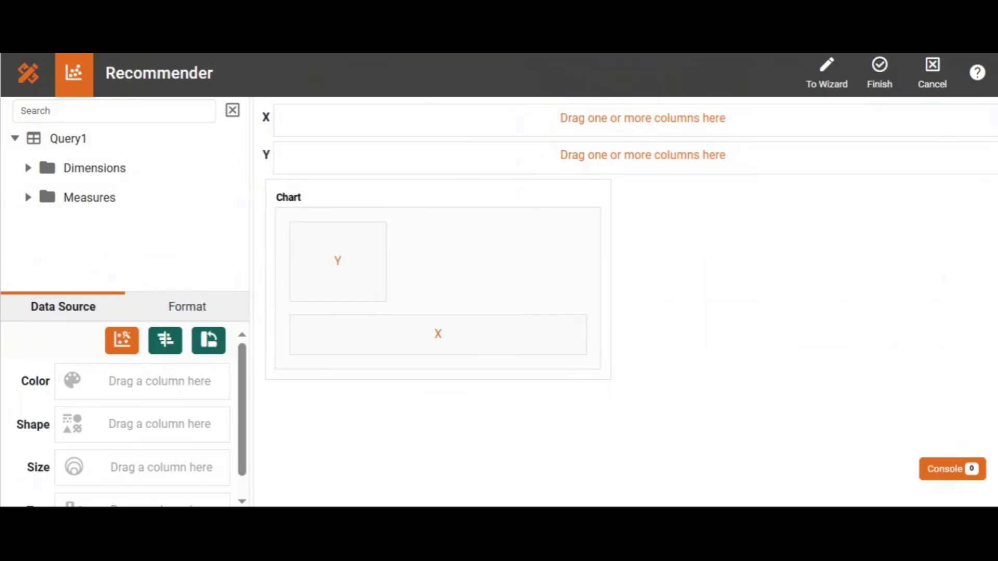
pyautogui.click(114, 112)
pyautogui.write('id')
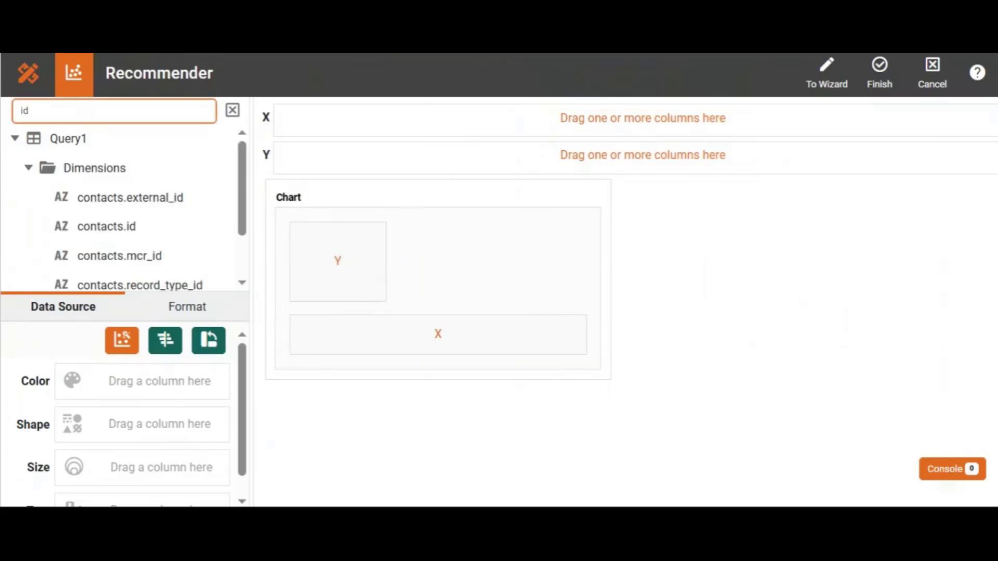
pyautogui.moveTo(222, 227)
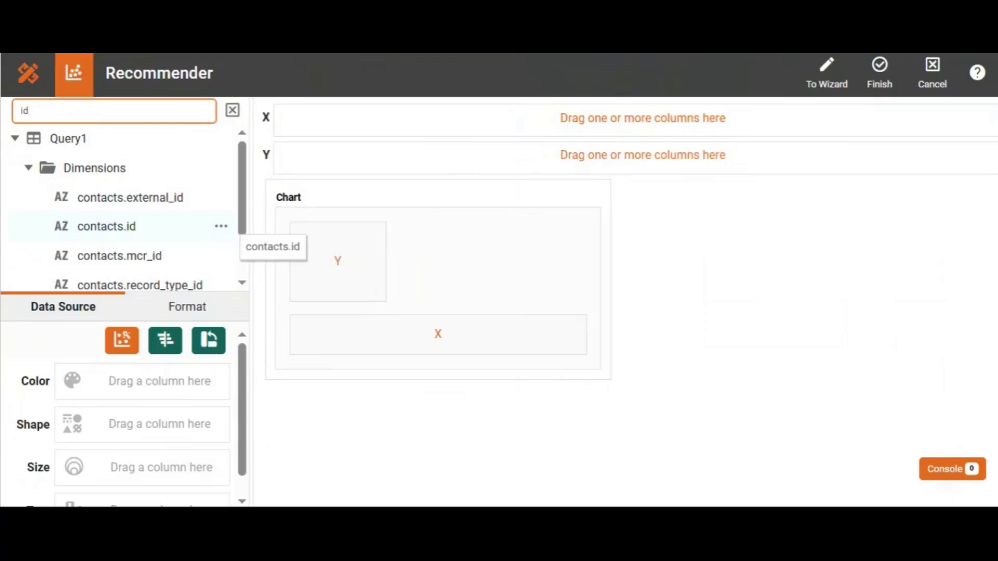
pyautogui.click(221, 226)
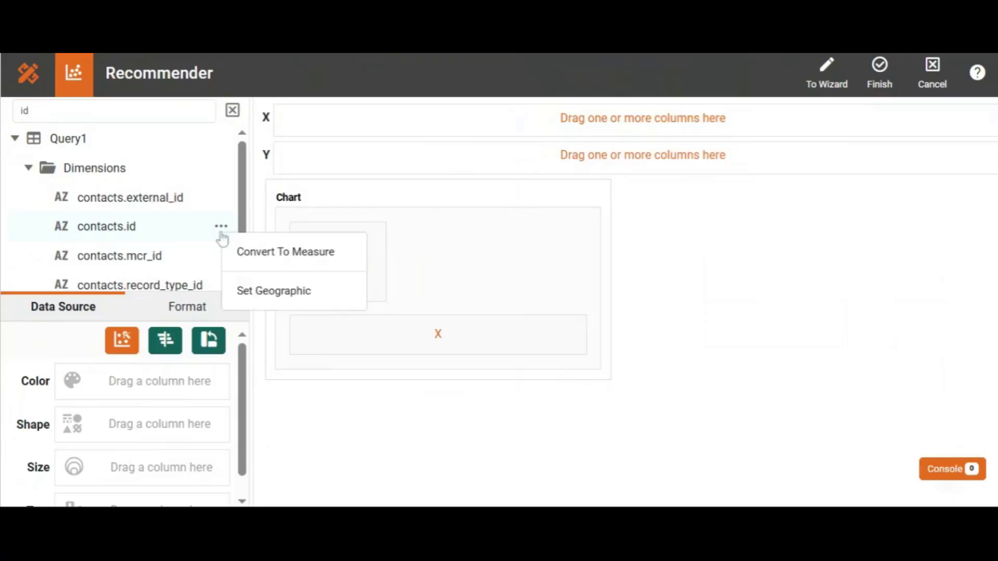
pyautogui.click(241, 251)
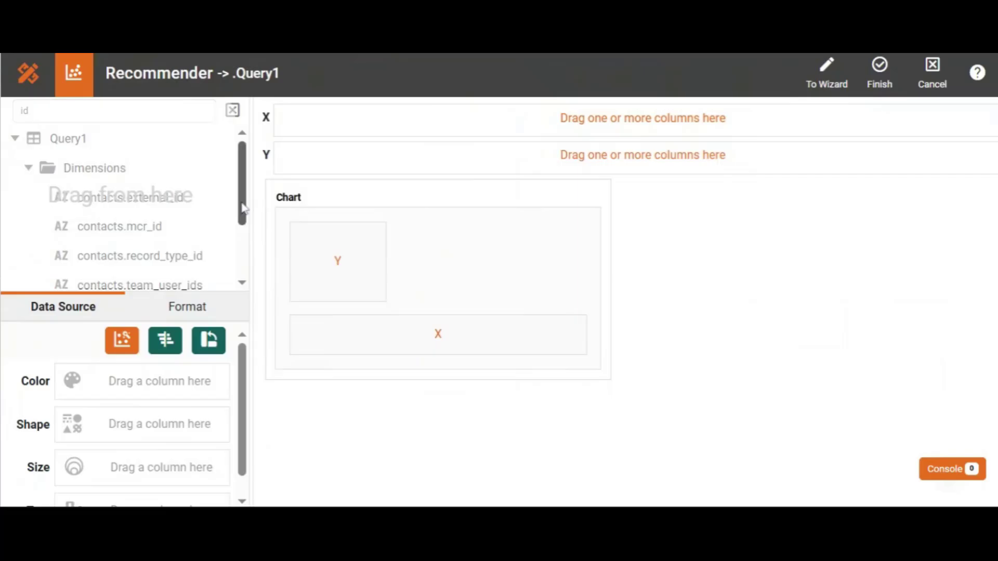
# - Bind the contacts.id measure to the chart's X axis as a count
pyautogui.scroll(-2, 239, 218)
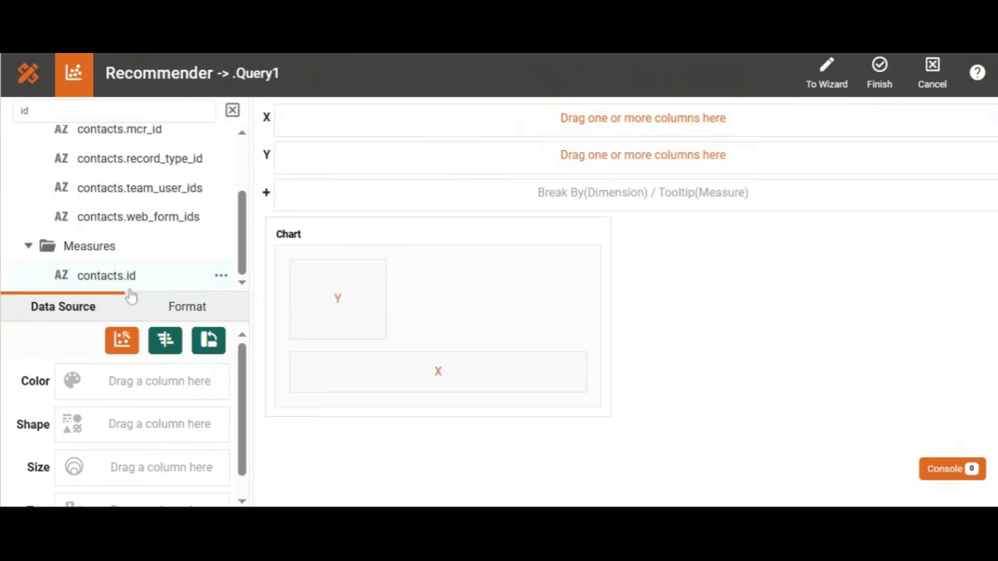
pyautogui.moveTo(152, 281); pyautogui.dragTo(294, 130)
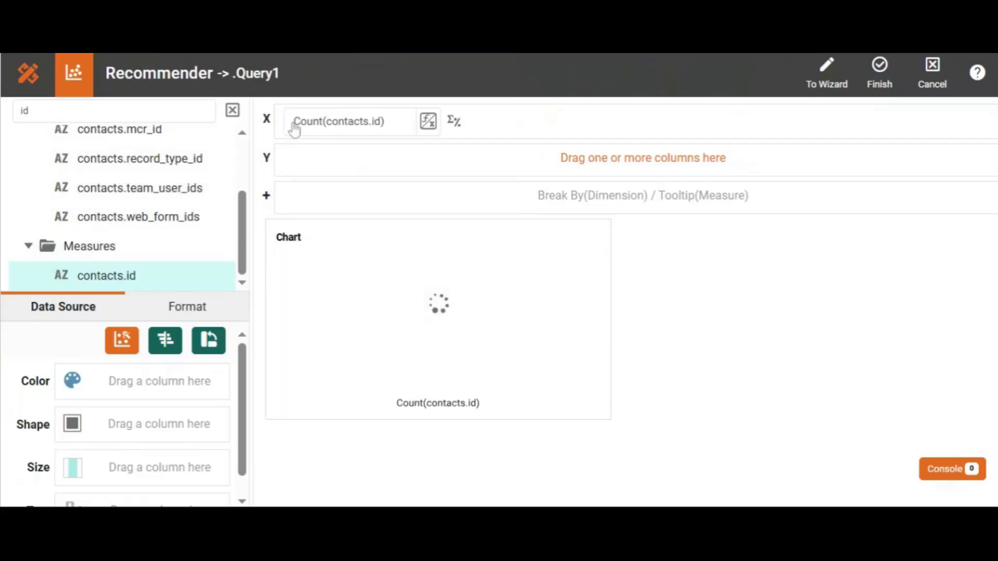
pyautogui.moveTo(355, 305)
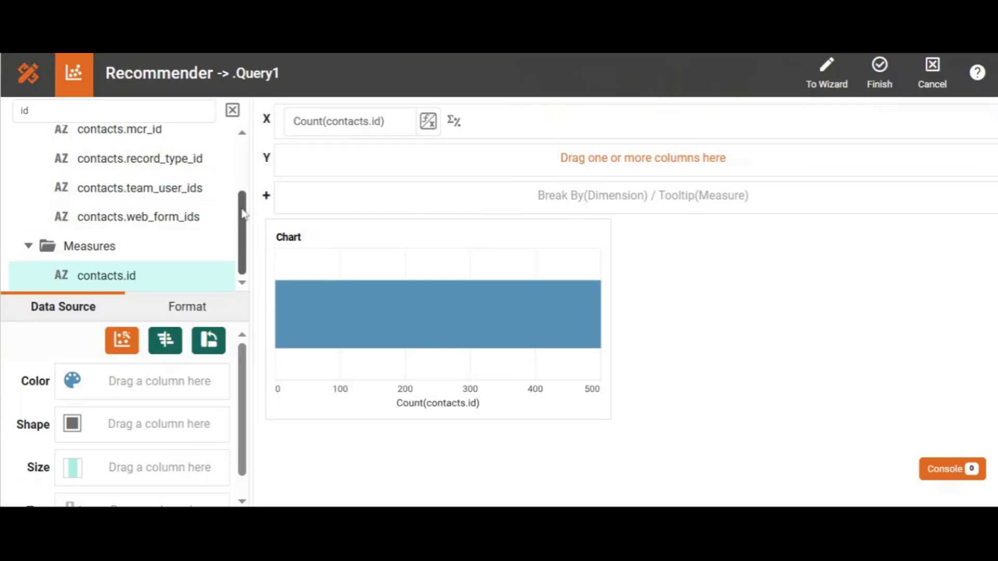
# - Find the contacts.tags column by searching for "tag", bind it to the Y axis and finish the chart
pyautogui.moveTo(244, 211); pyautogui.dragTo(247, 109)
pyautogui.click(232, 110)
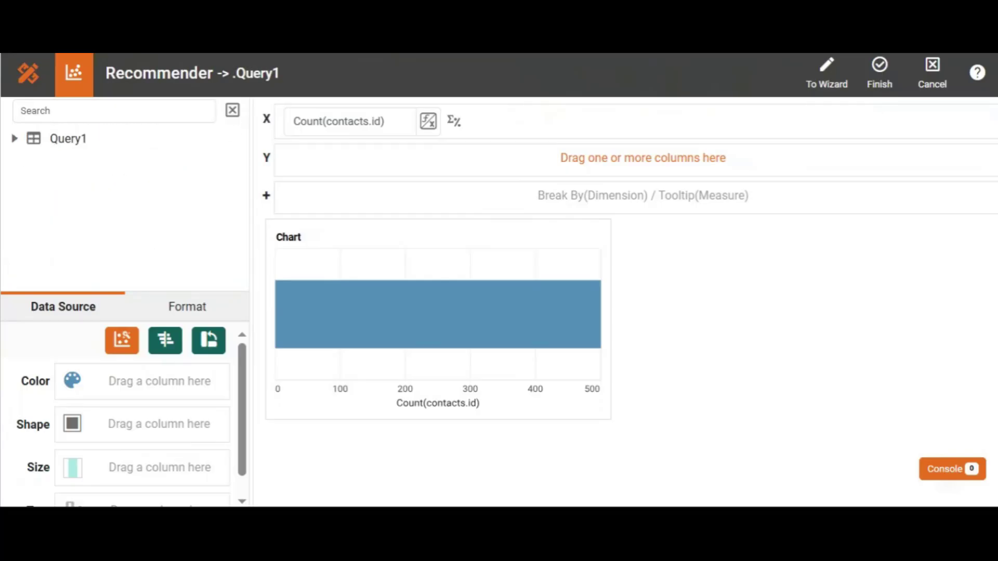
pyautogui.write('tag')
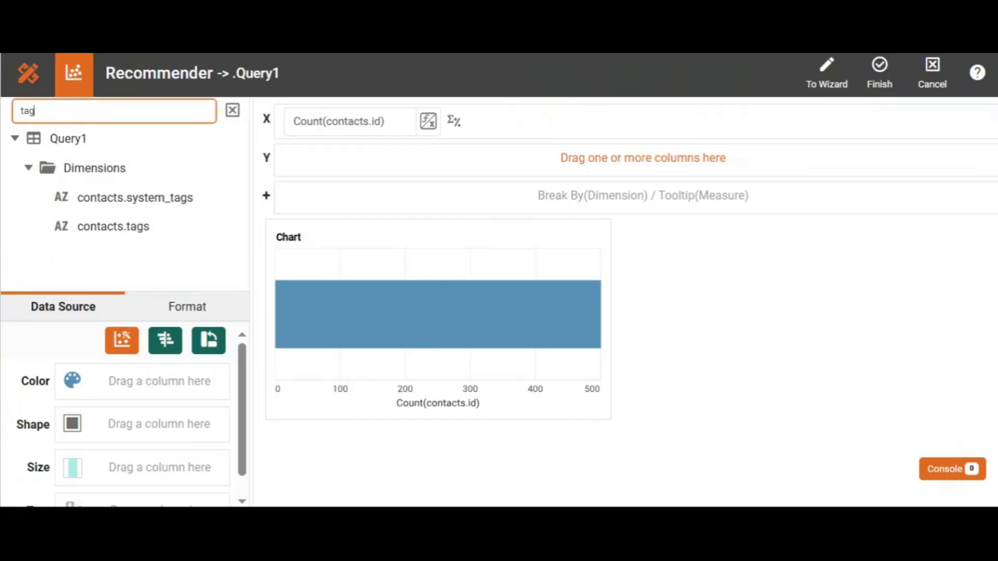
pyautogui.moveTo(116, 225); pyautogui.dragTo(323, 163)
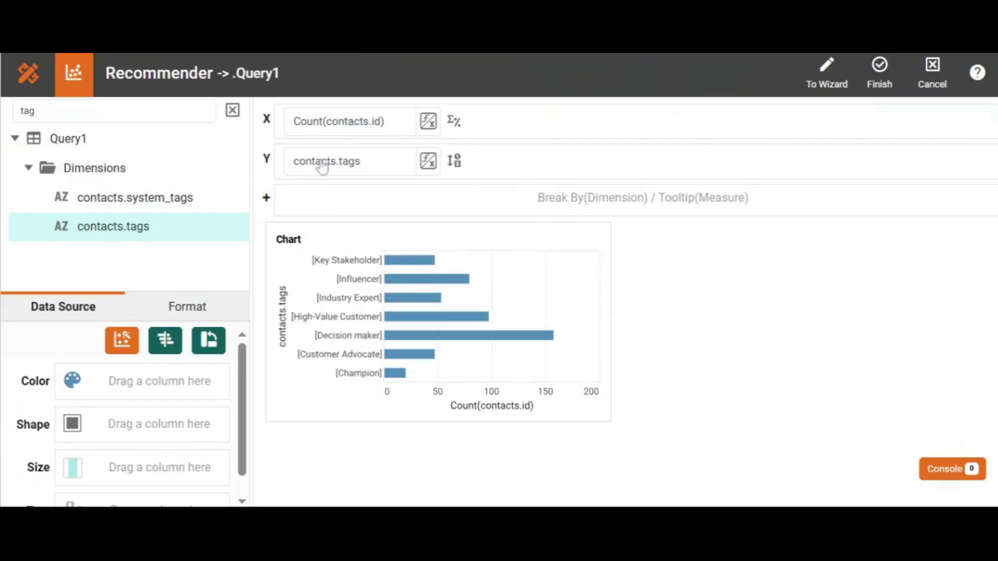
pyautogui.click(880, 68)
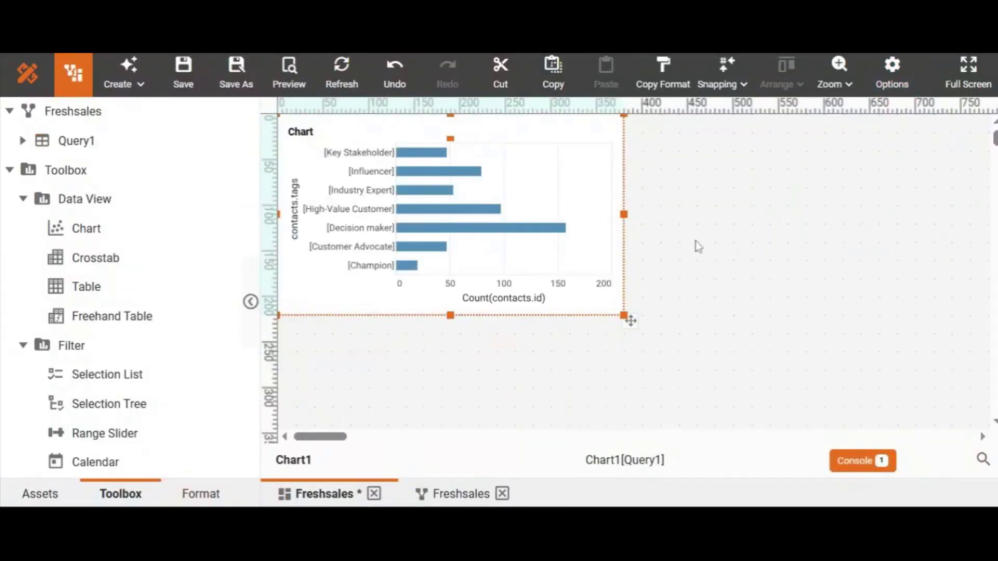
pyautogui.moveTo(437, 174)
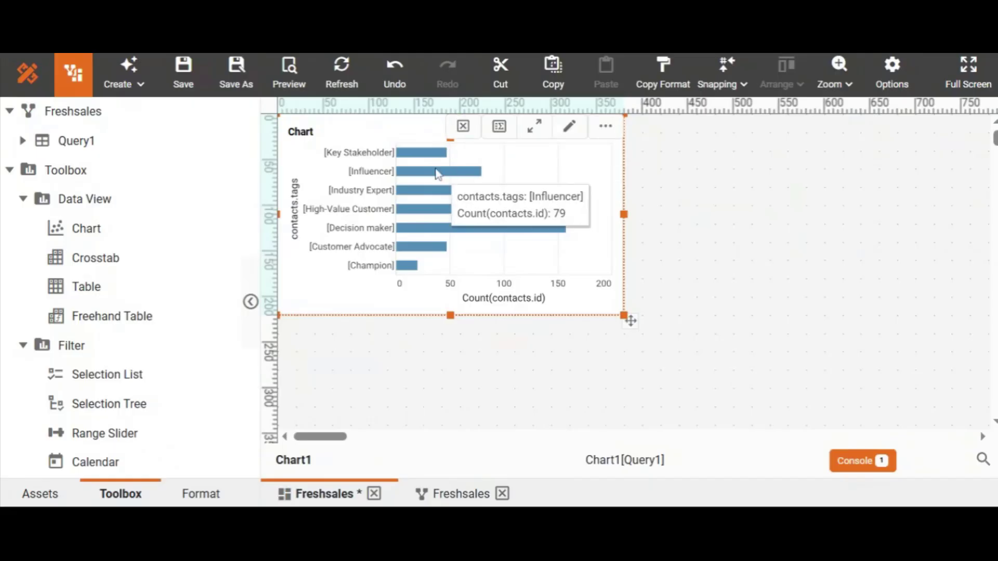
pyautogui.moveTo(435, 201)
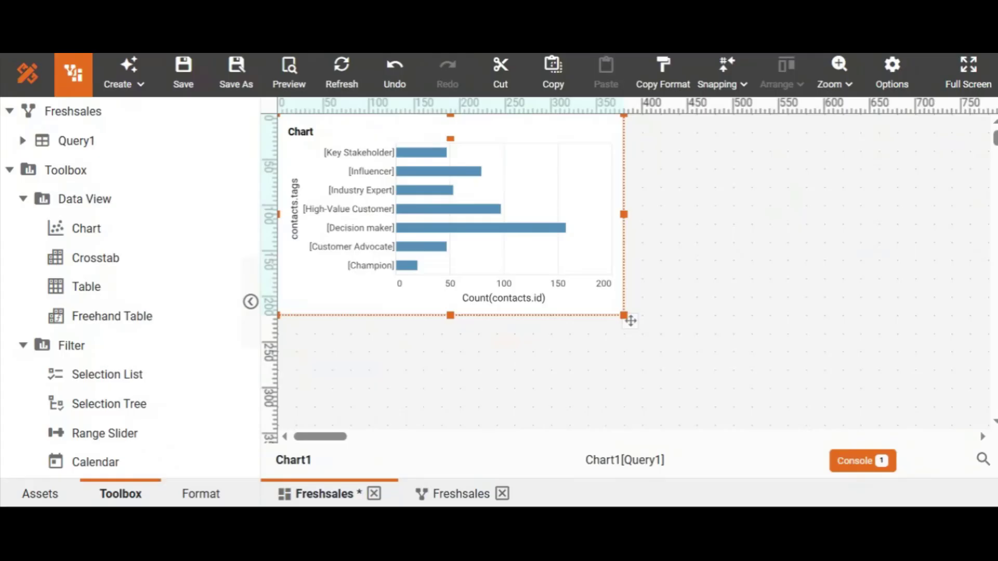
# - Add a table directly beside the chart on the dashboard and shrink it to match the chart's size
pyautogui.moveTo(123, 295); pyautogui.dragTo(729, 243)
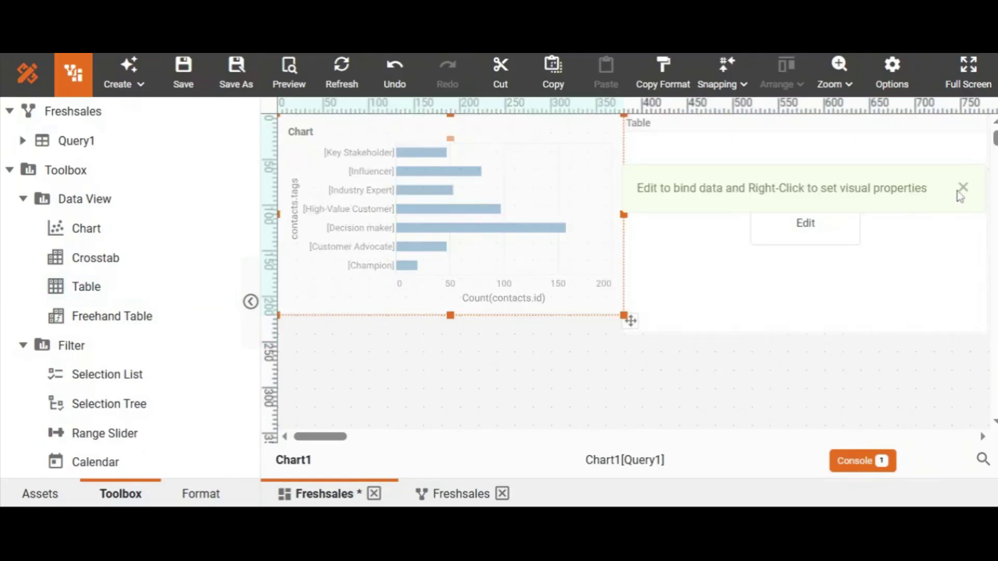
pyautogui.click(961, 190)
pyautogui.click(882, 301)
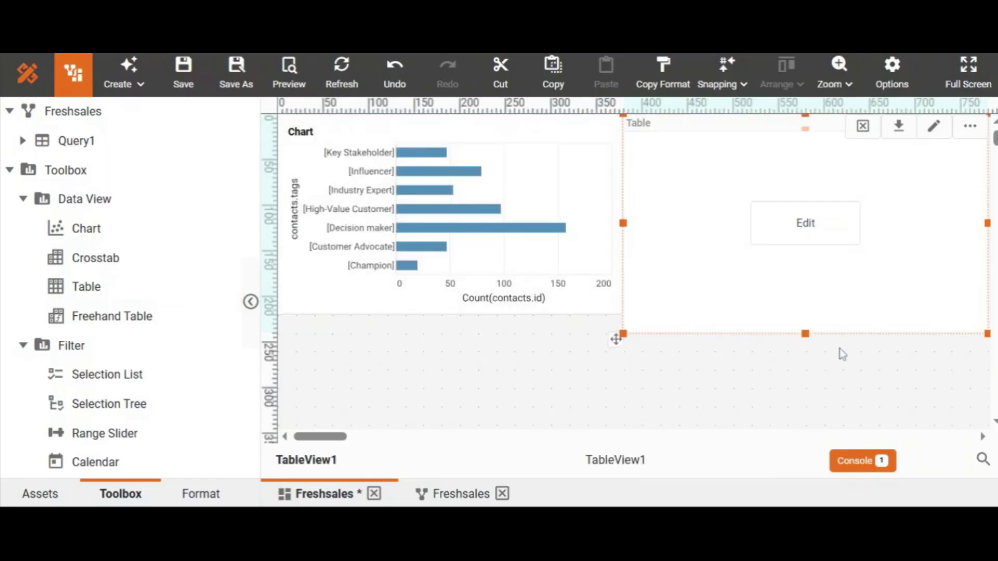
pyautogui.moveTo(809, 334); pyautogui.dragTo(807, 327)
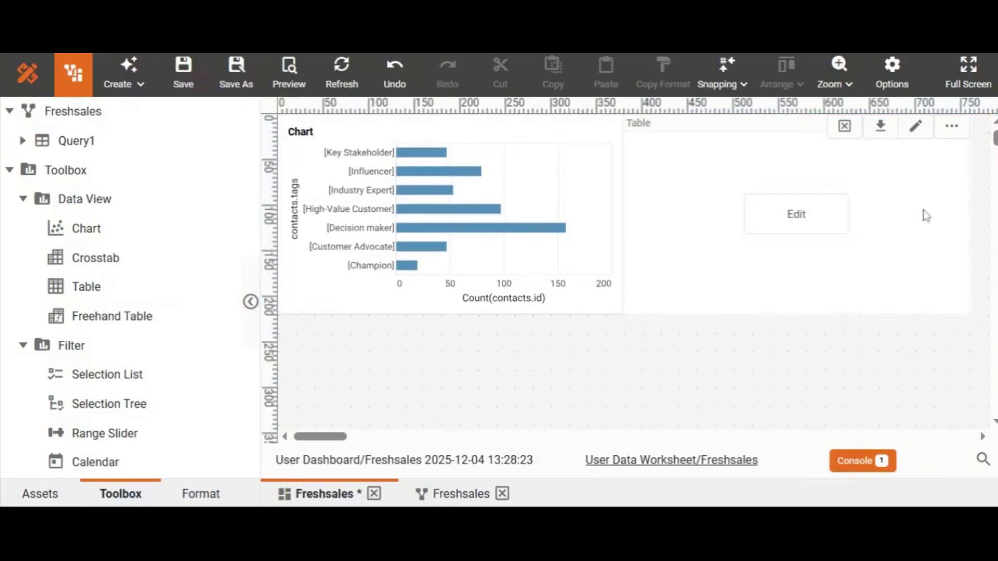
# - Open the new table for data binding and add contacts.id as its first detail column
pyautogui.click(833, 220)
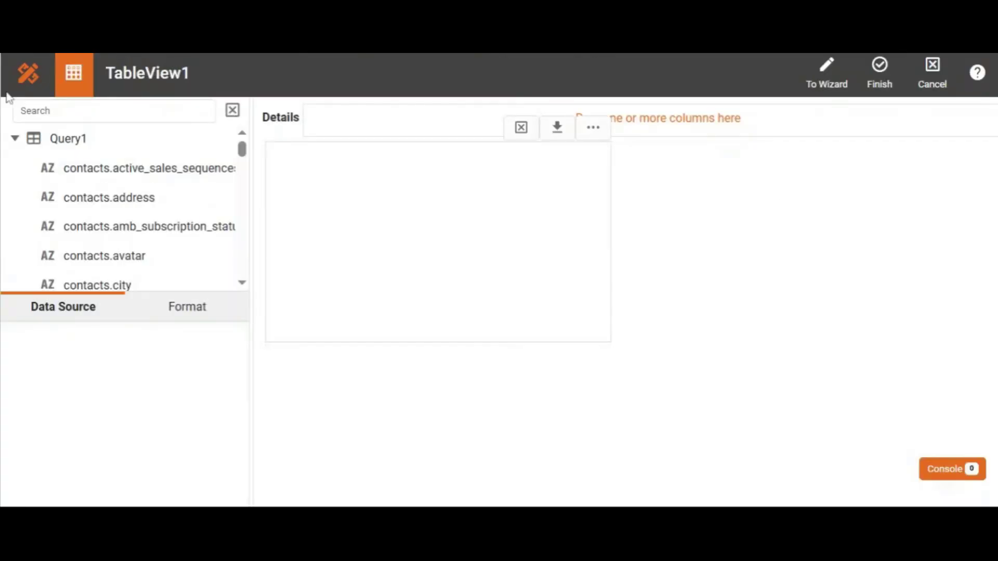
pyautogui.moveTo(222, 146)
pyautogui.click(114, 111)
pyautogui.write('id')
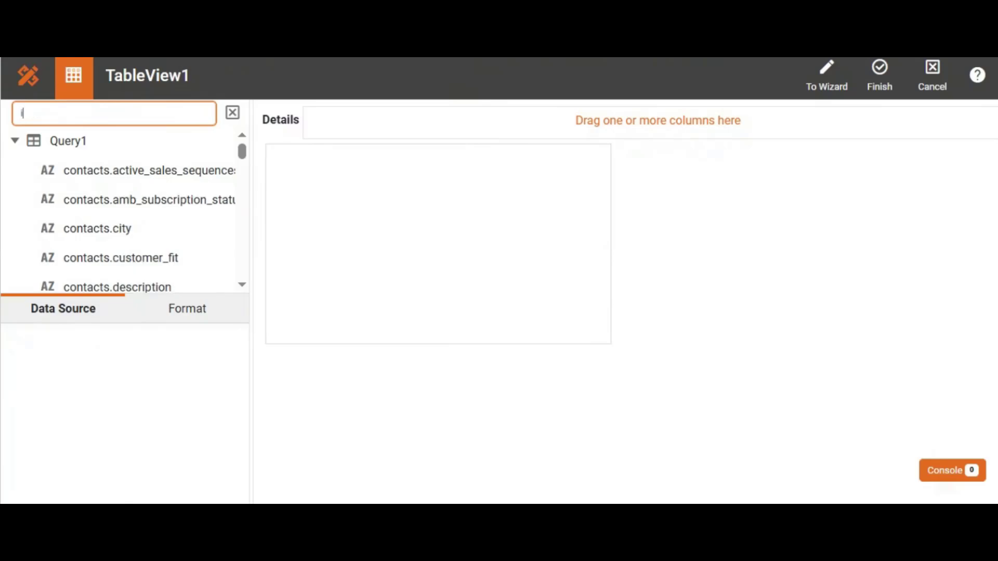
pyautogui.moveTo(116, 202); pyautogui.dragTo(364, 125)
# - Search the columns for "nam" and add contacts.display_name to the table details after contacts.id
pyautogui.click(114, 114)
pyautogui.press('BackSpace')
pyautogui.press('BackSpace')
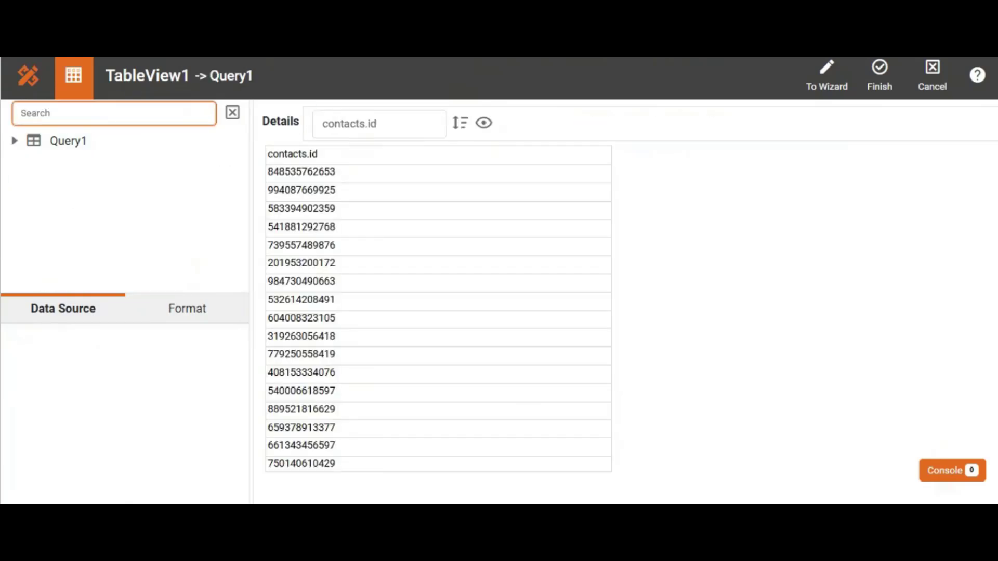
pyautogui.write('nam')
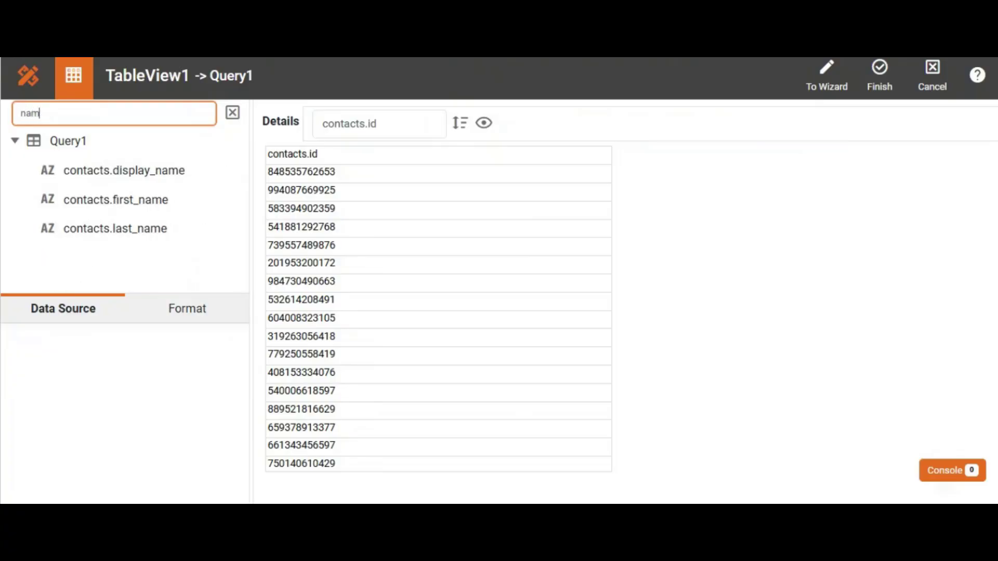
pyautogui.moveTo(147, 167); pyautogui.dragTo(527, 125)
# - Search the columns for "job" and add contacts.job_title as the third detail column of the table
pyautogui.click(69, 111)
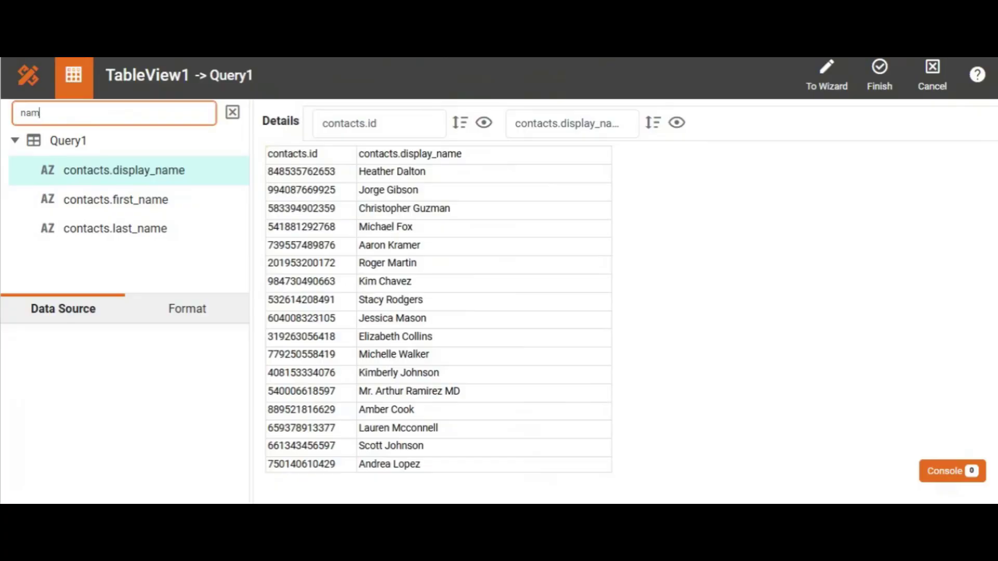
pyautogui.press('BackSpace')
pyautogui.press('BackSpace')
pyautogui.press('BackSpace')
pyautogui.write('job')
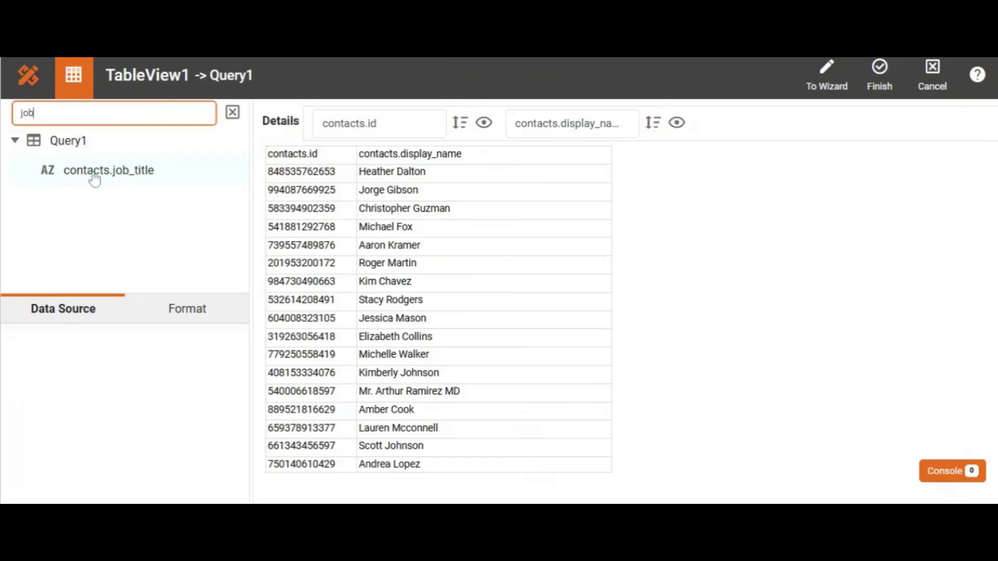
pyautogui.moveTo(109, 170); pyautogui.dragTo(737, 125)
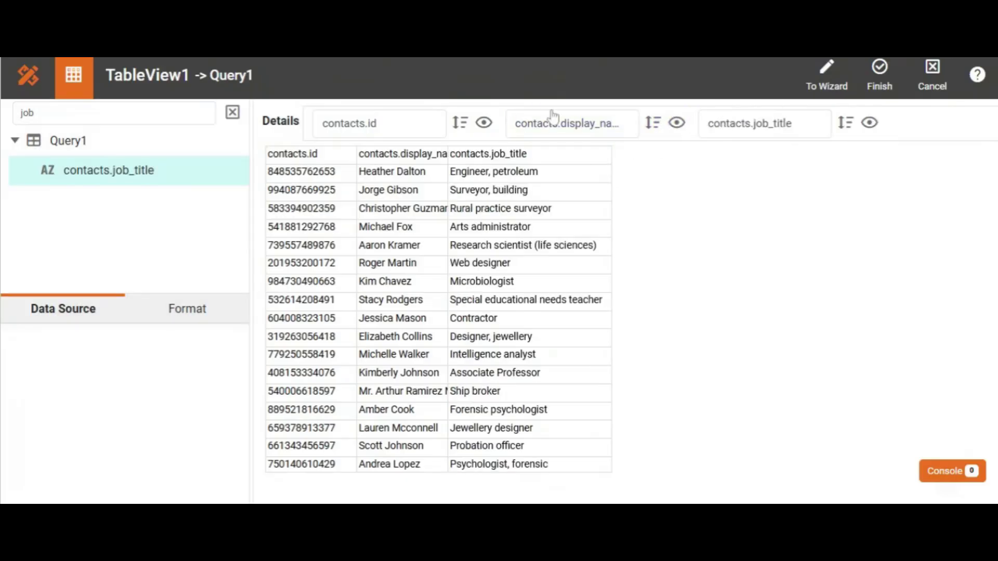
# - Search the columns for "em", add contacts.email as the fourth detail column and finish editing the table
pyautogui.click(114, 113)
pyautogui.press('BackSpace')
pyautogui.press('BackSpace')
pyautogui.press('BackSpace')
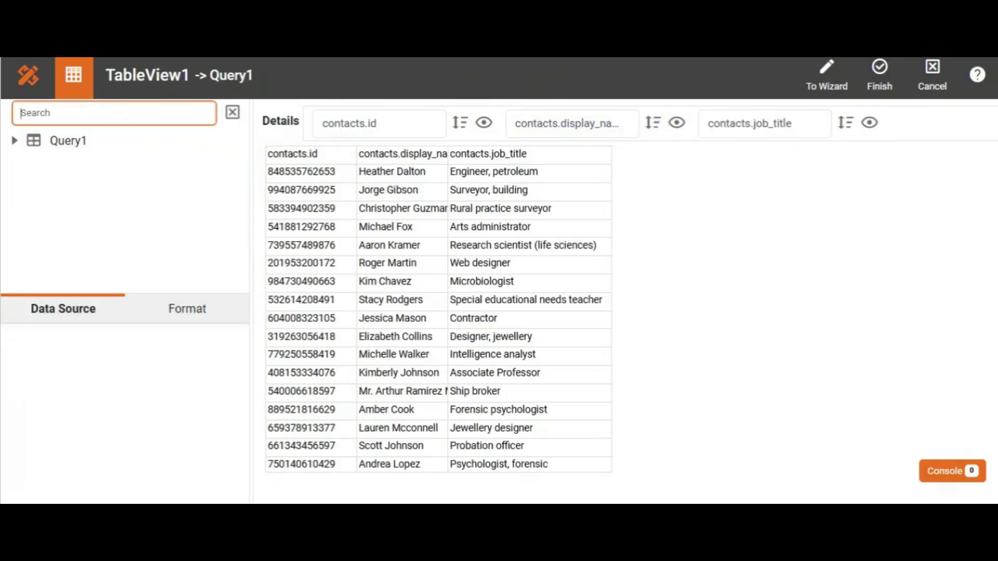
pyautogui.write('em')
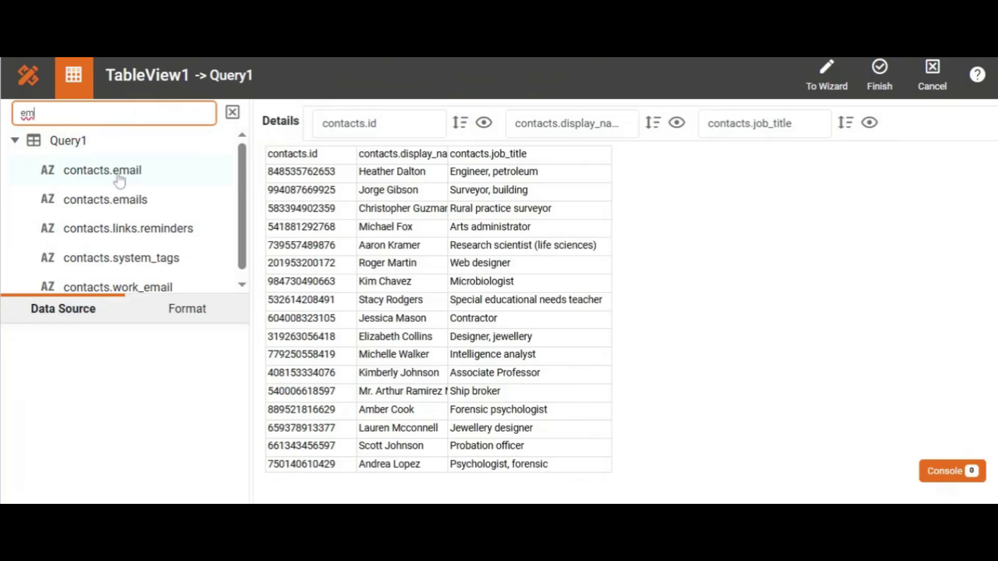
pyautogui.moveTo(118, 174); pyautogui.dragTo(898, 123)
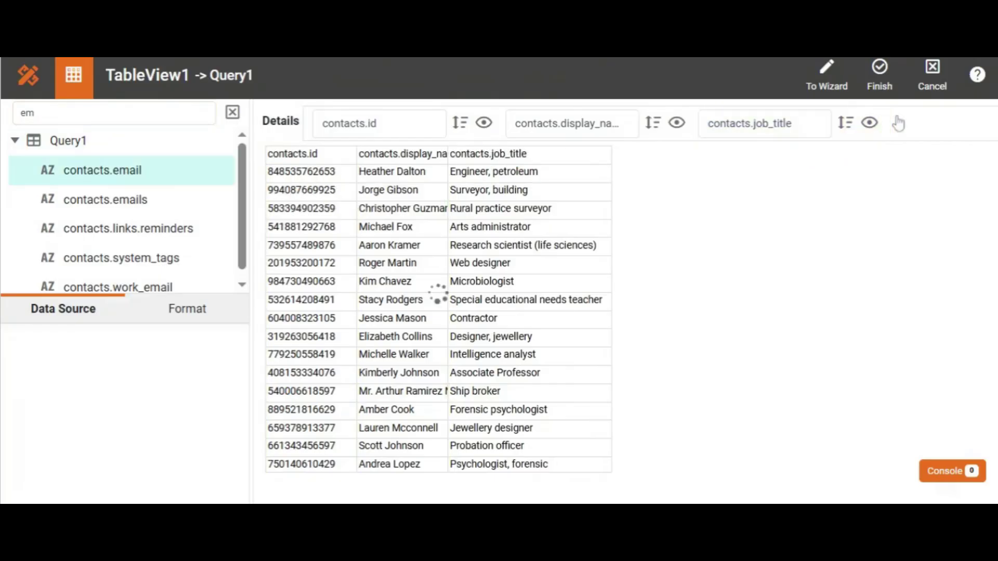
pyautogui.click(880, 83)
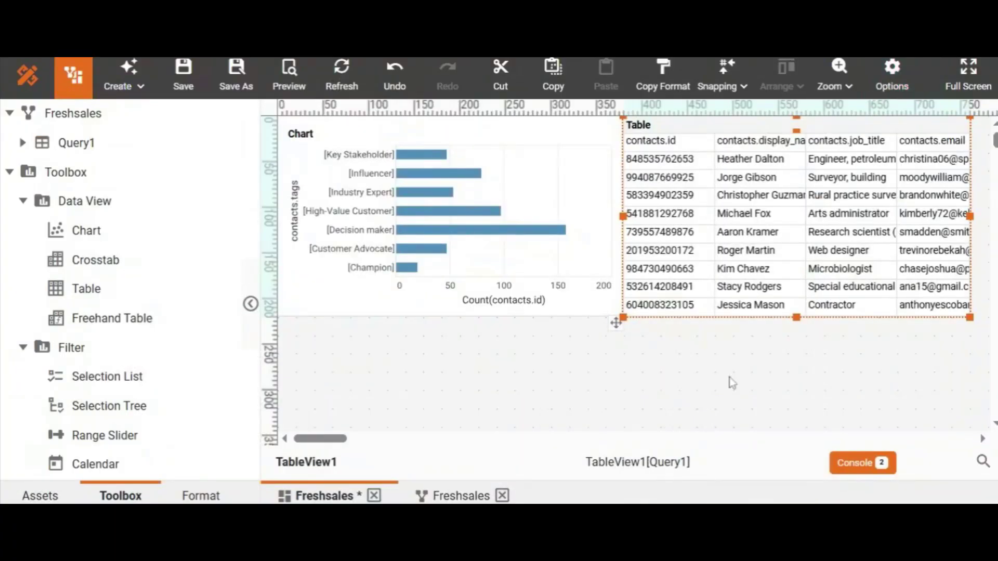
pyautogui.click(732, 383)
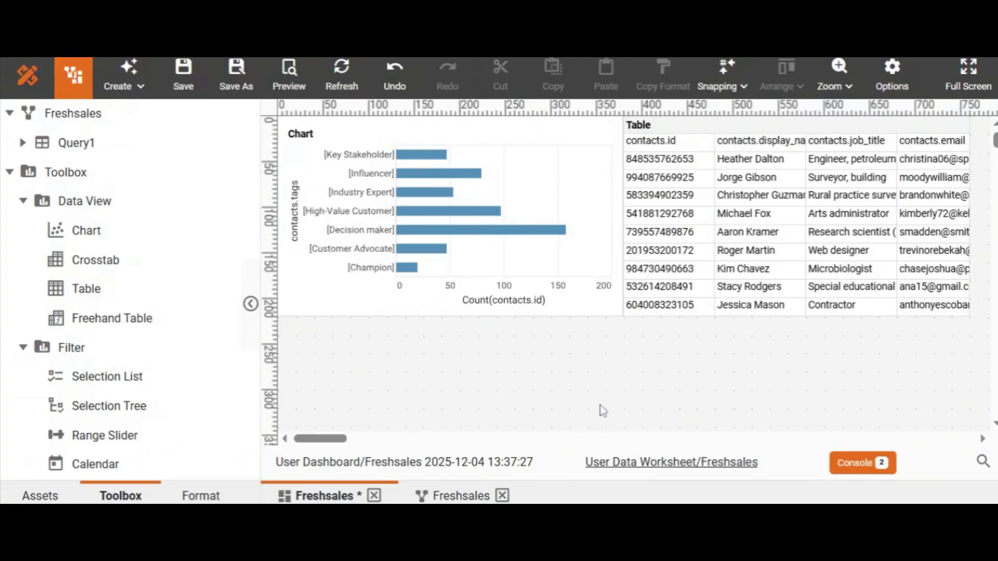
# - Enable TableView1 as a flyover target in the chart's properties, apply it and preview the dashboard
pyautogui.click(577, 213)
pyautogui.rightClick(577, 213)
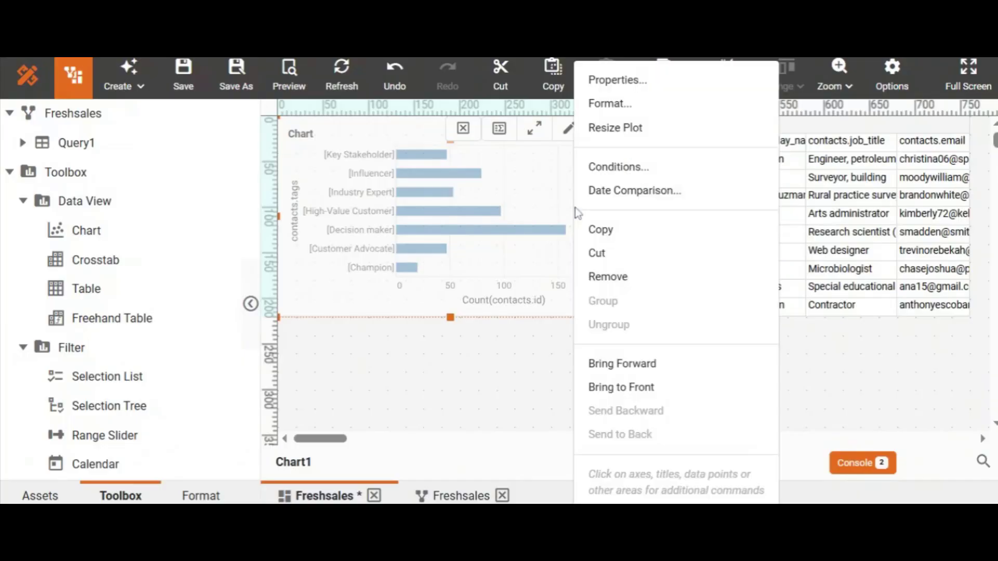
pyautogui.click(618, 80)
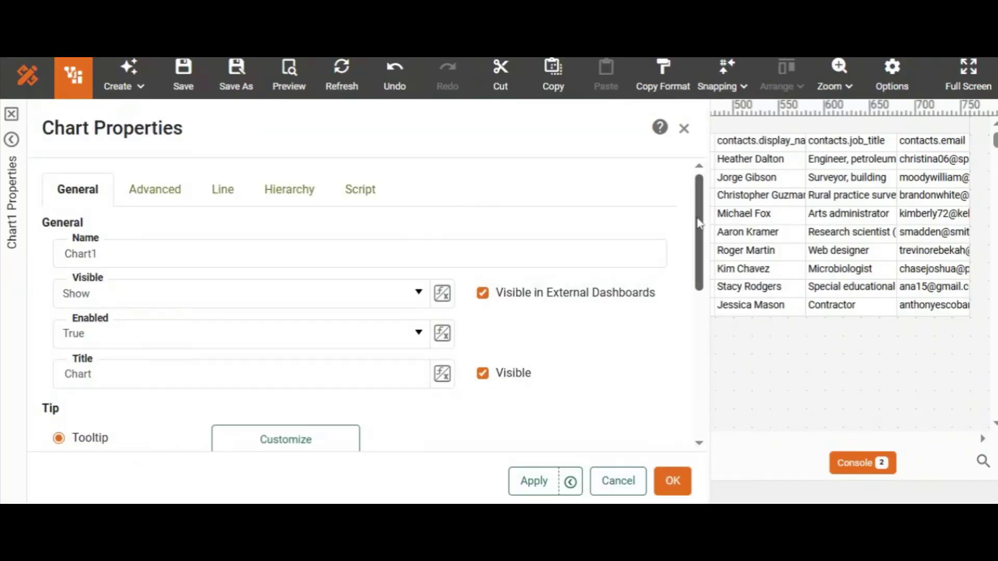
pyautogui.moveTo(699, 224); pyautogui.dragTo(683, 348)
pyautogui.scroll(-1, 684, 348)
pyautogui.click(62, 217)
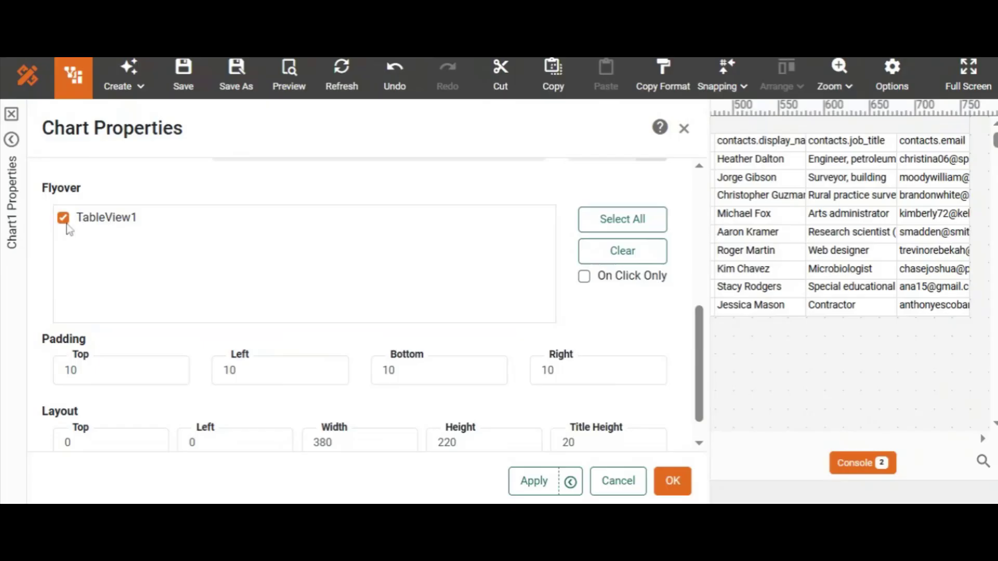
pyautogui.click(673, 482)
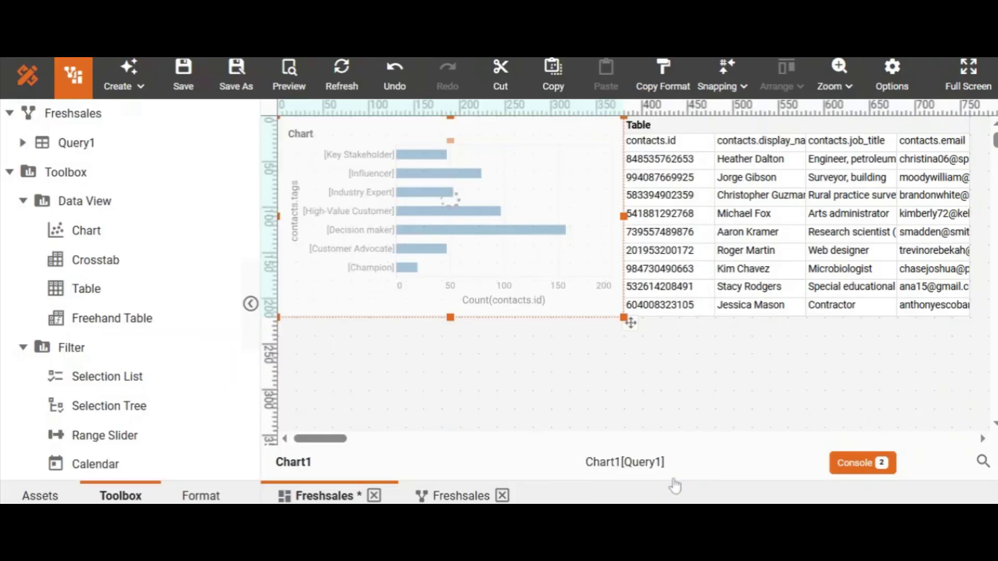
pyautogui.click(592, 412)
pyautogui.click(293, 91)
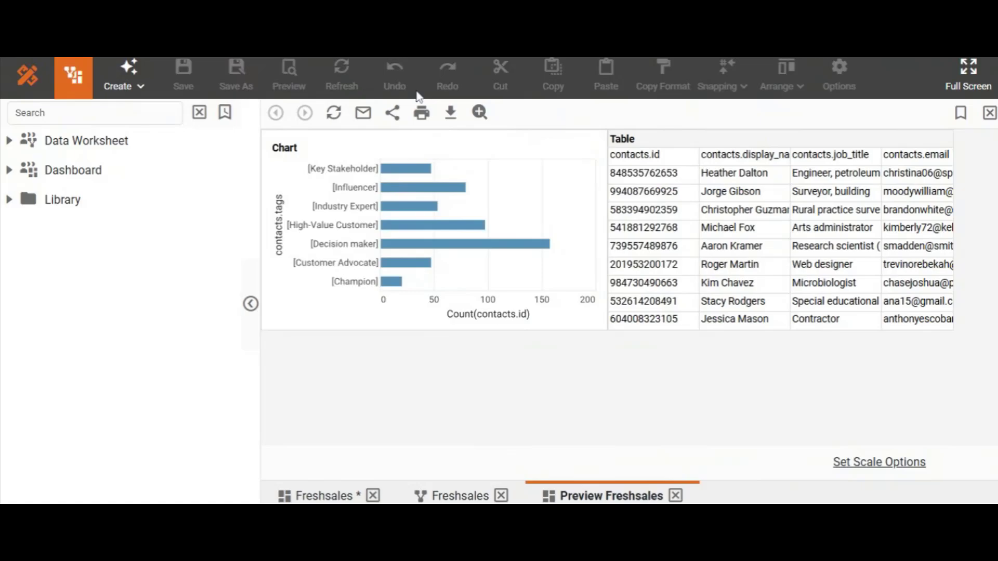
# - Examine the contact details that the table gives for each chart tag in turn, from Key Stakeholder down to Decision maker
pyautogui.moveTo(397, 171)
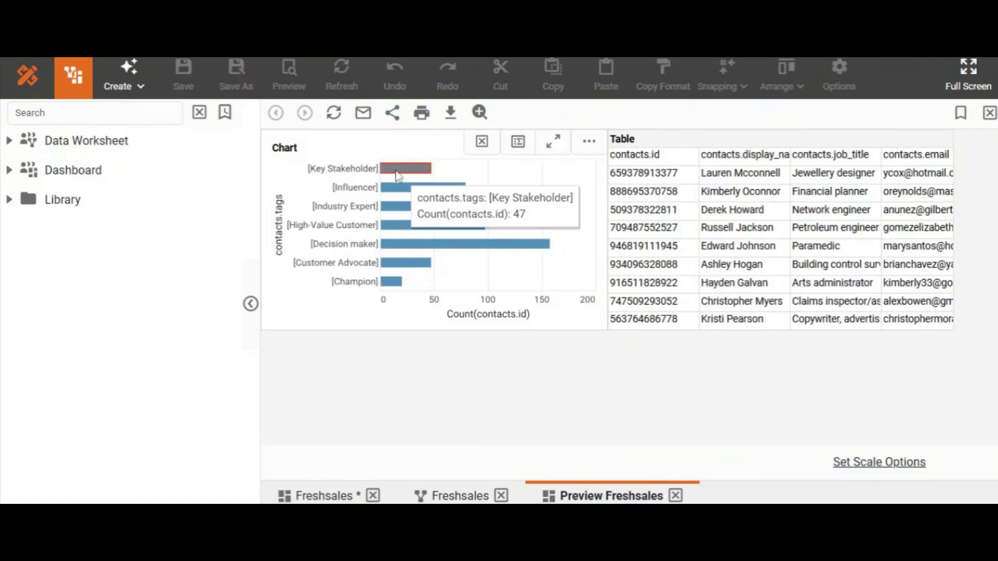
pyautogui.moveTo(400, 191)
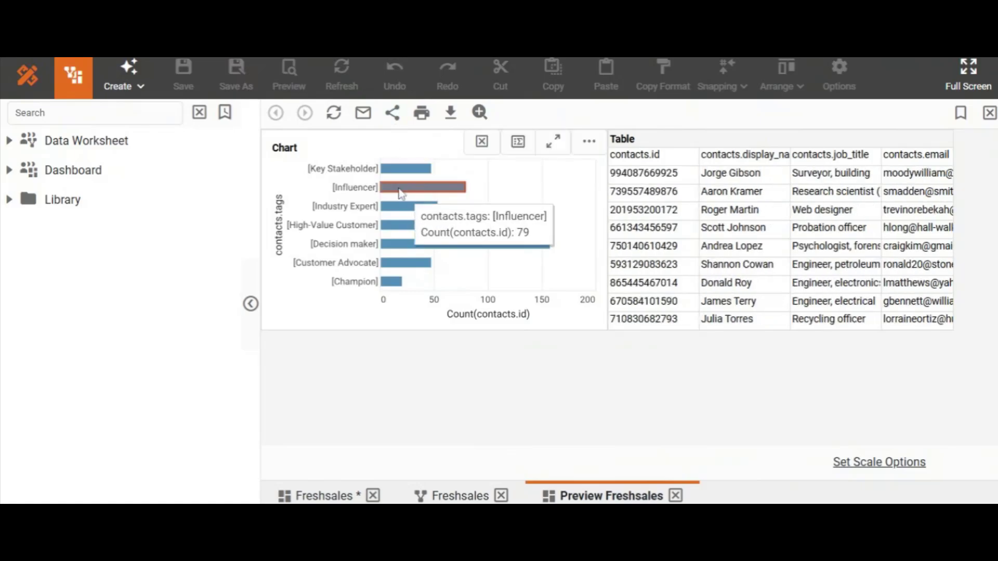
pyautogui.moveTo(404, 209)
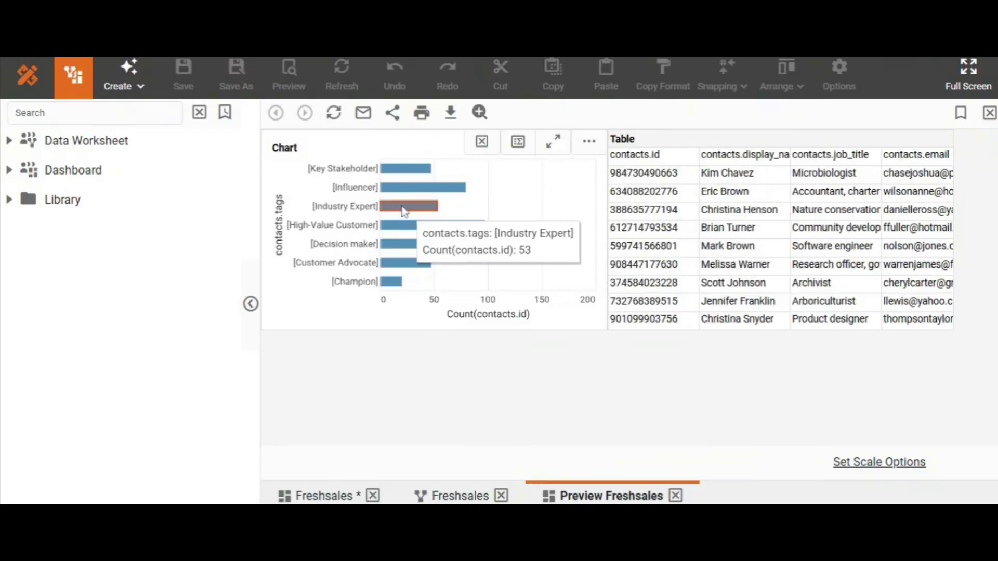
pyautogui.moveTo(408, 229)
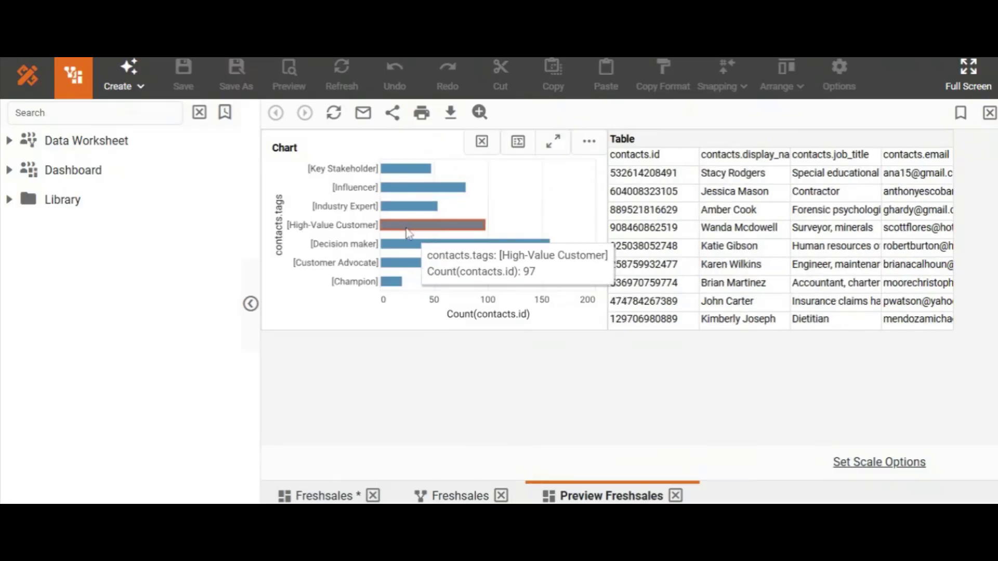
pyautogui.moveTo(409, 250)
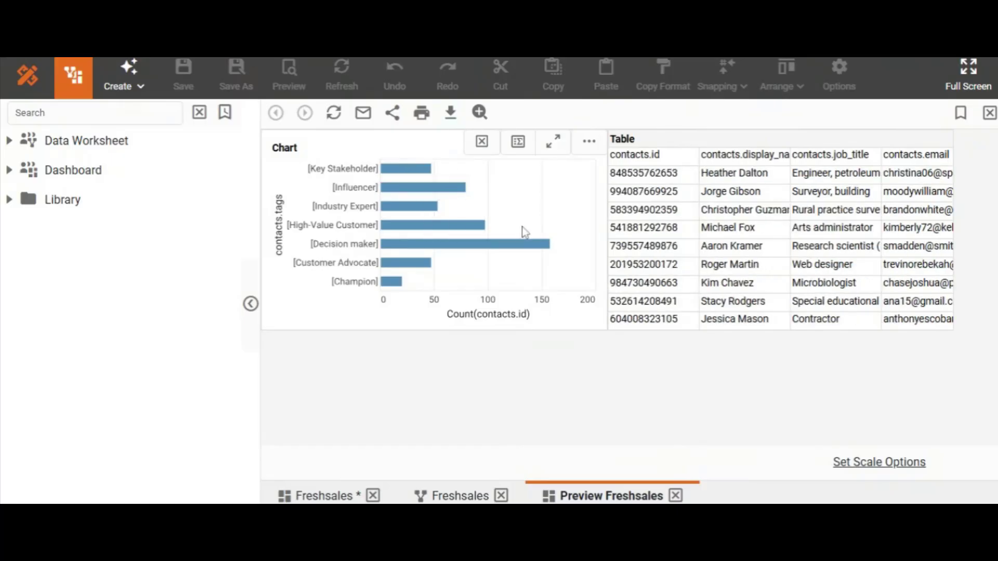
# - Filter the table to the contacts of the chart's Decision maker tag and download the filtered table
pyautogui.click(504, 248)
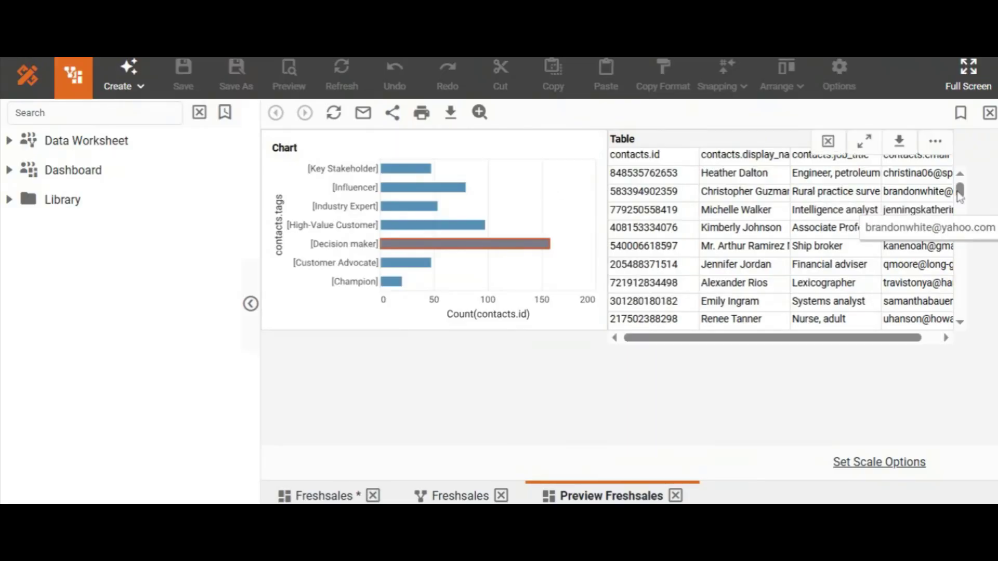
pyautogui.scroll(-2, 960, 197)
pyautogui.moveTo(962, 203); pyautogui.dragTo(959, 179)
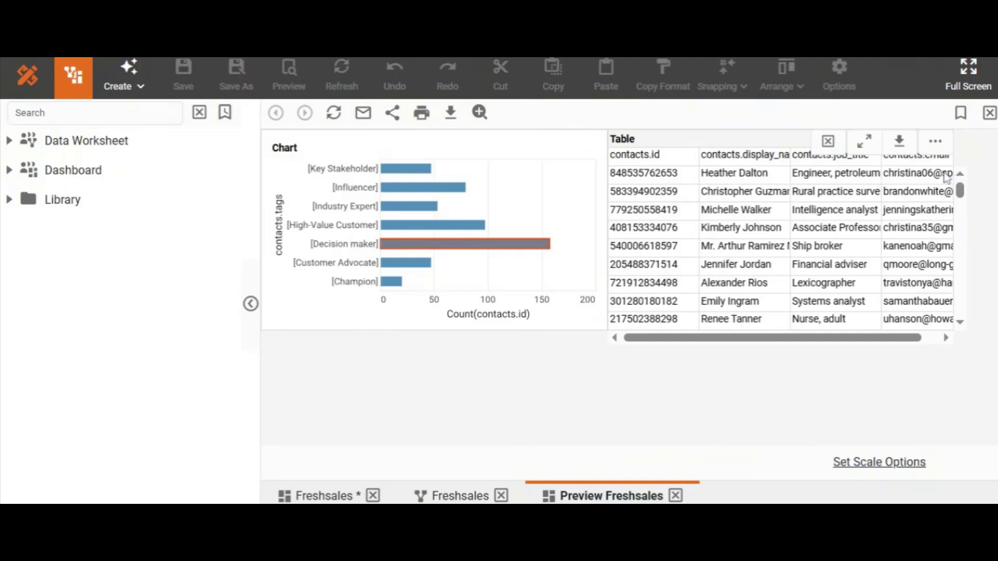
pyautogui.click(897, 143)
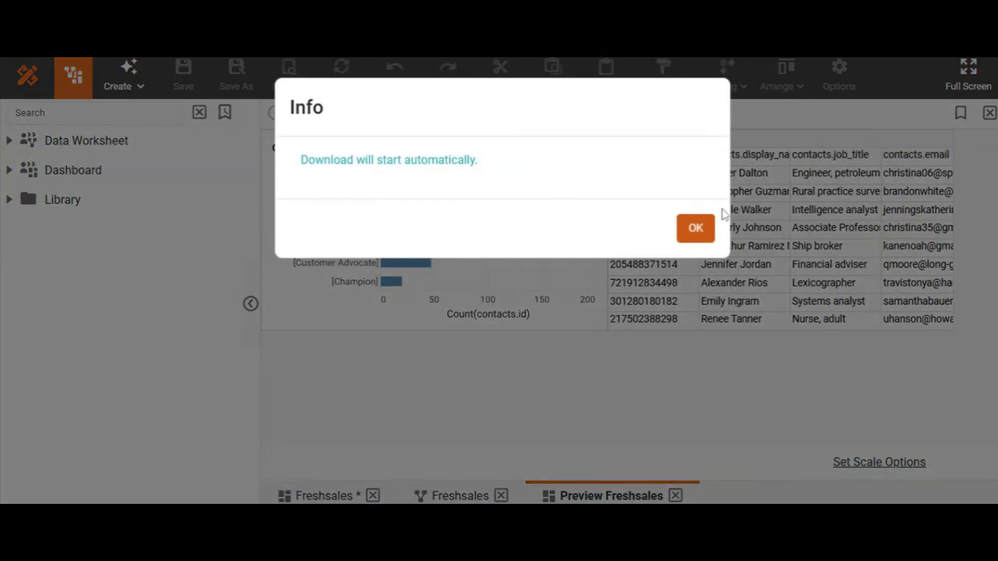
pyautogui.click(706, 231)
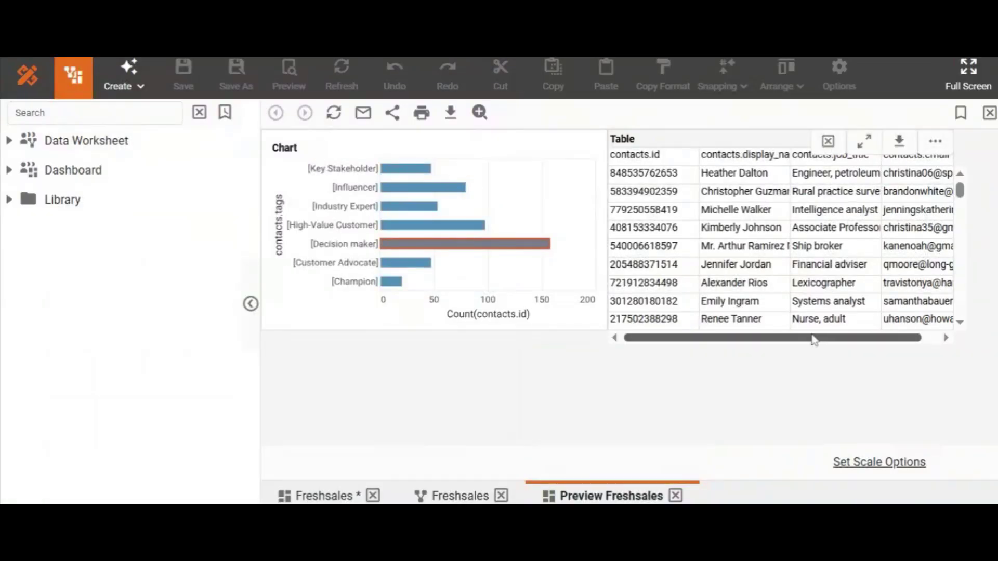